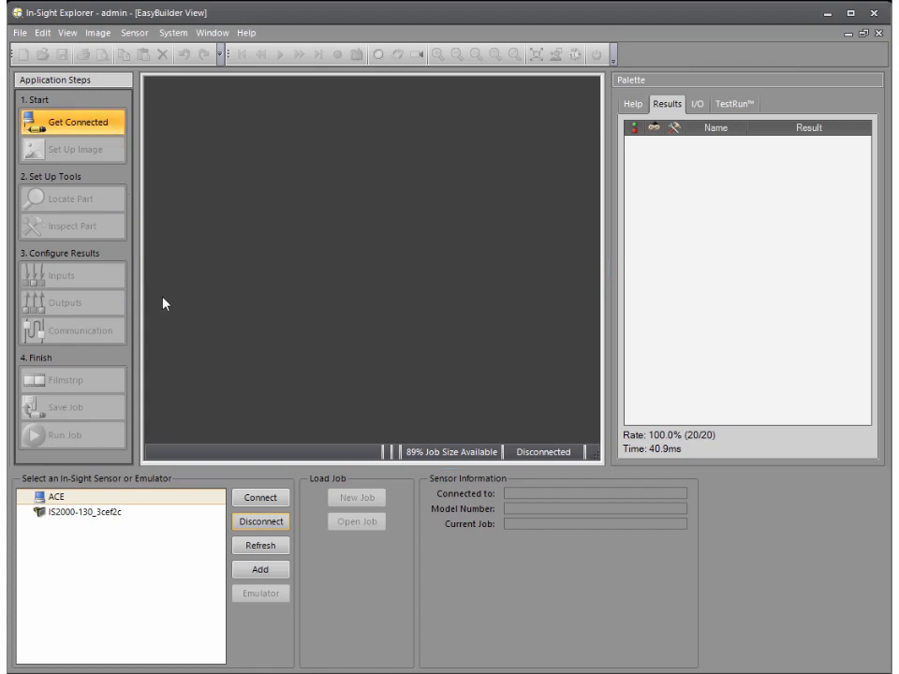
Connect to the IS2000-130_3cef2c sensor
click(137, 512)
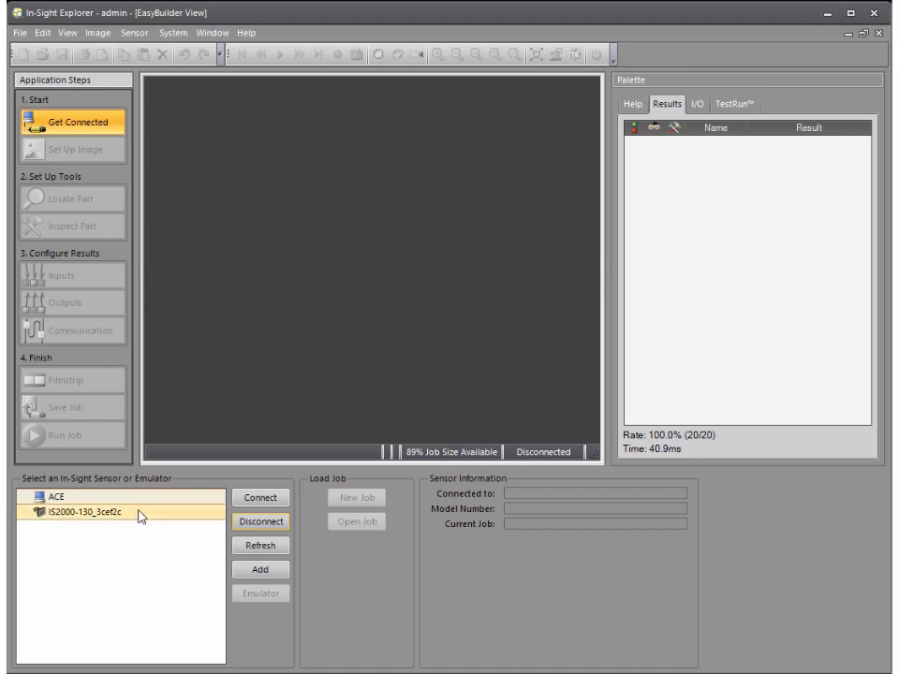
click(125, 499)
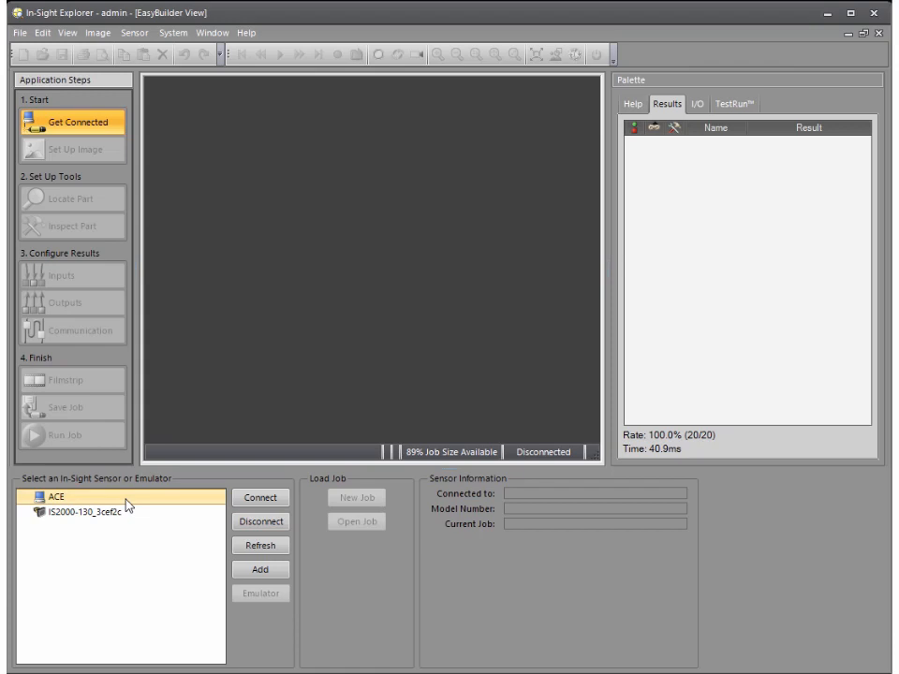
click(130, 516)
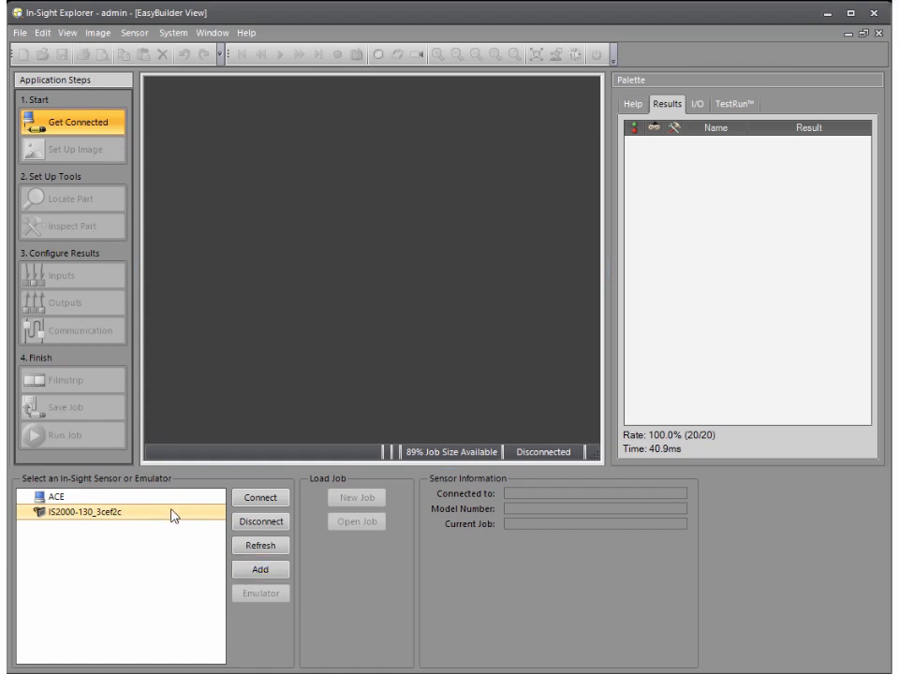
click(240, 500)
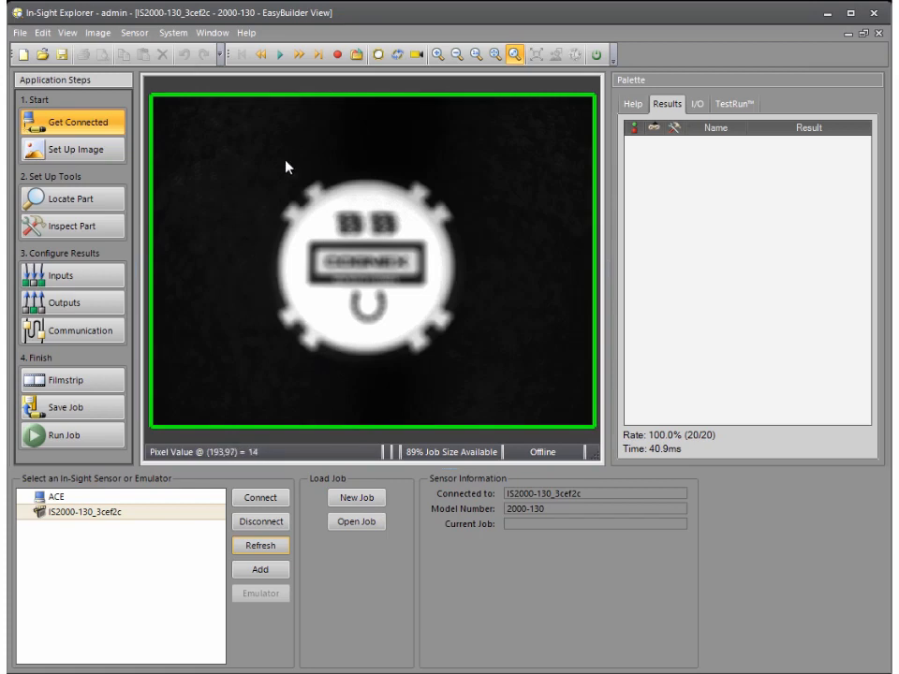
Run live video of the chip with the Focus Metric shown to check the lens focus, and stop the live video
click(415, 66)
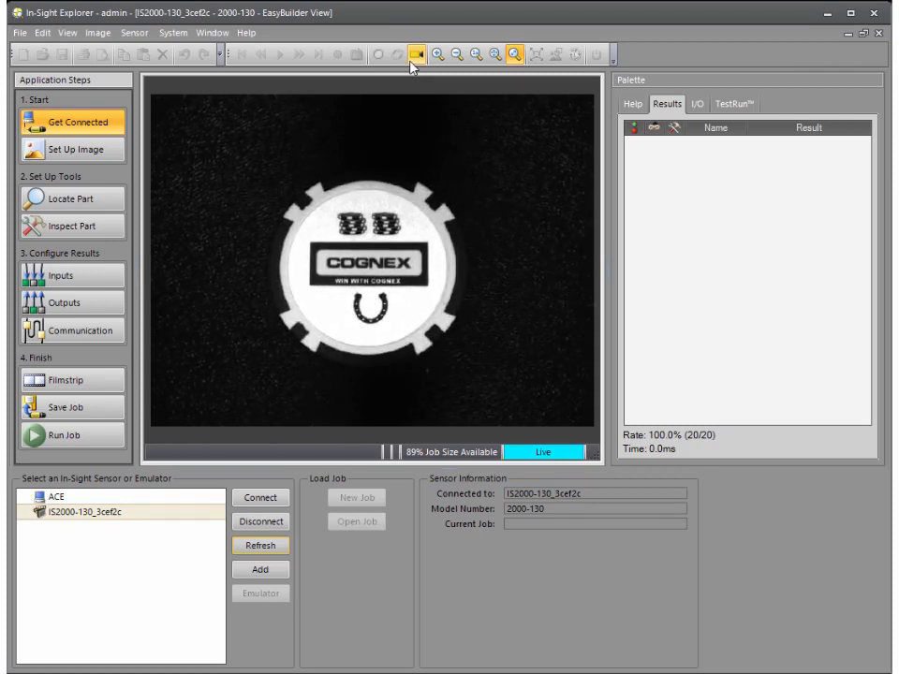
click(69, 32)
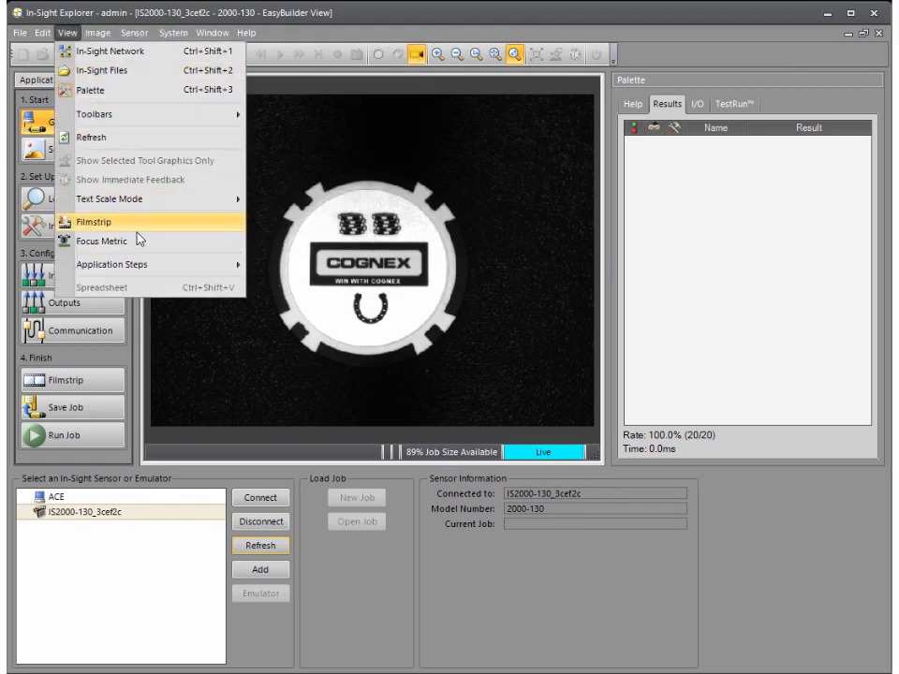
click(103, 242)
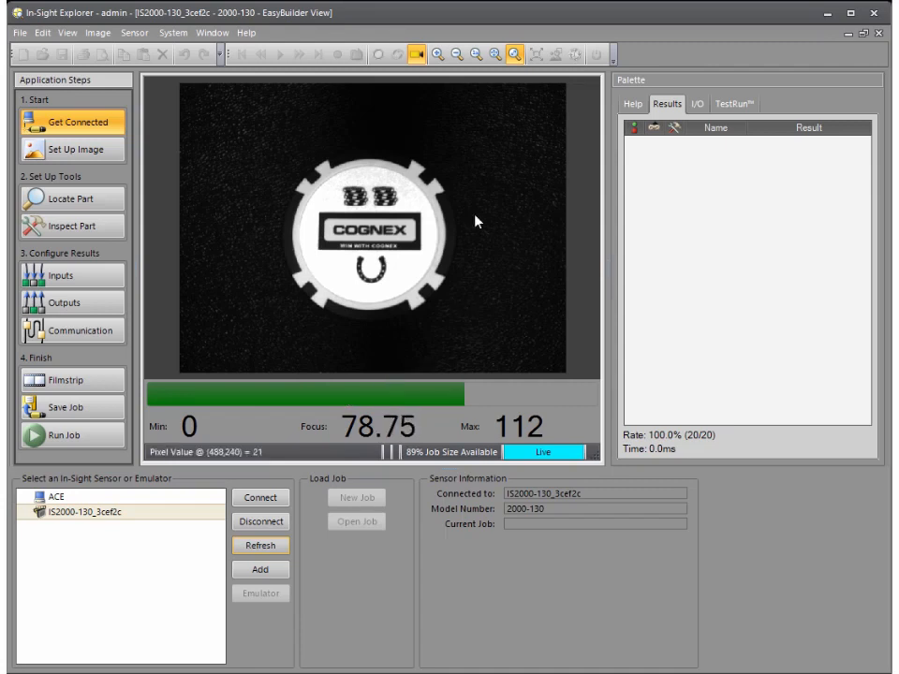
click(416, 56)
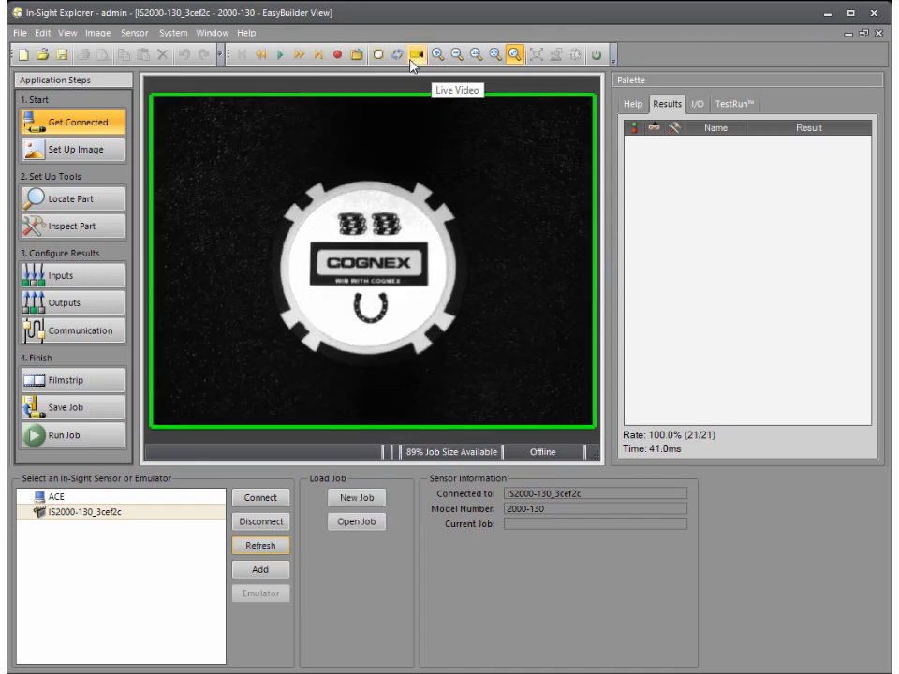
Open the image setup step and review the available trigger types, keeping Continuous
click(111, 152)
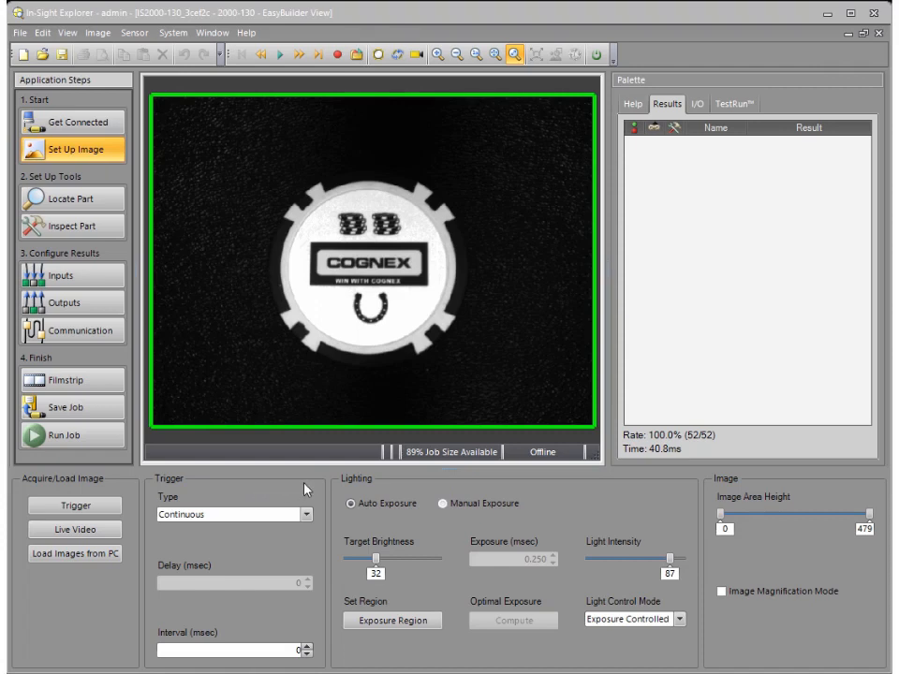
click(308, 515)
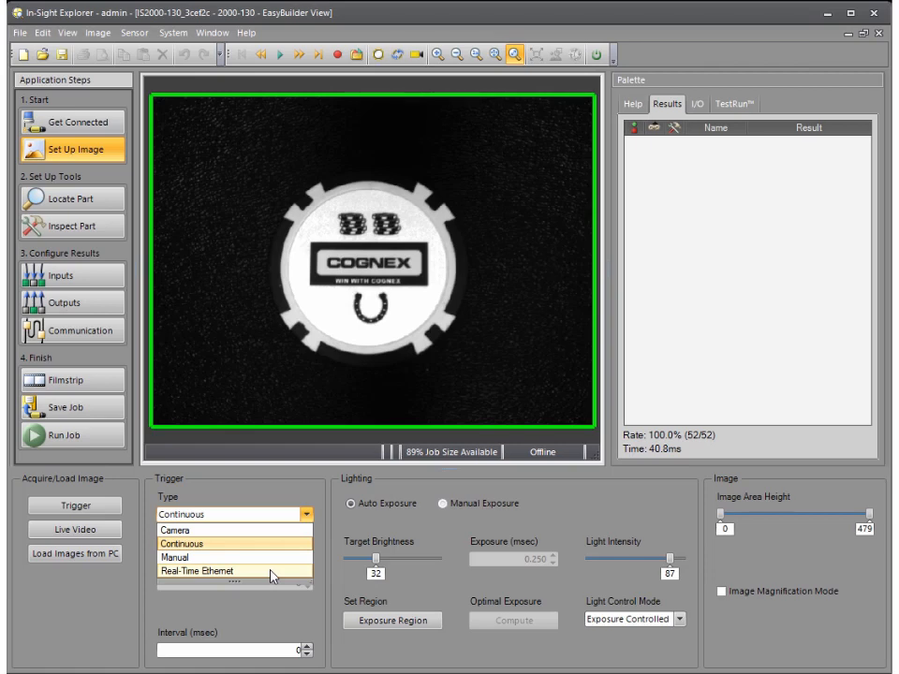
click(380, 480)
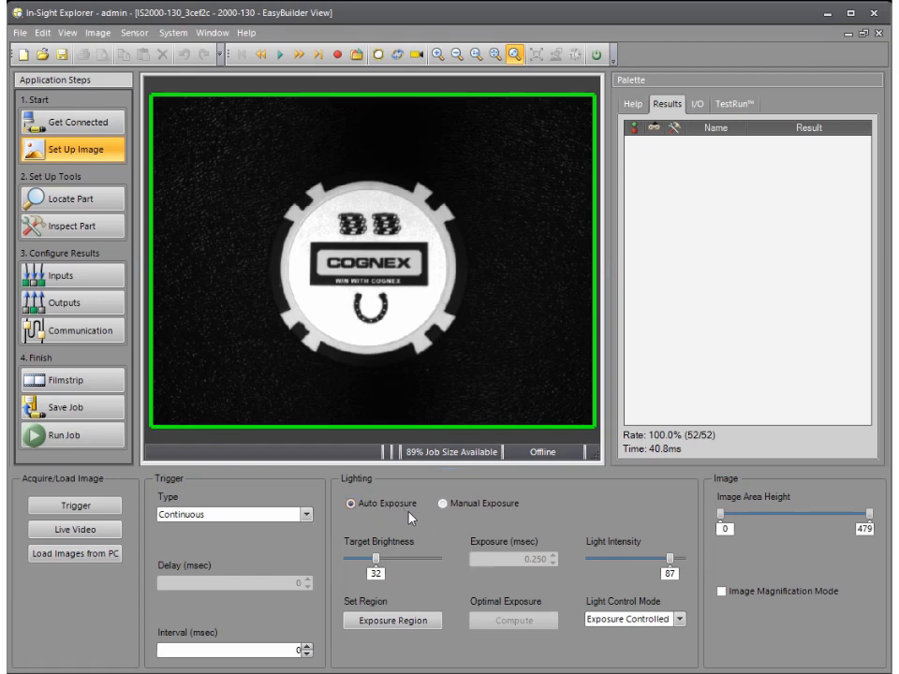
Try manual exposure for the lighting and return to auto exposure
mouse_move(385, 563)
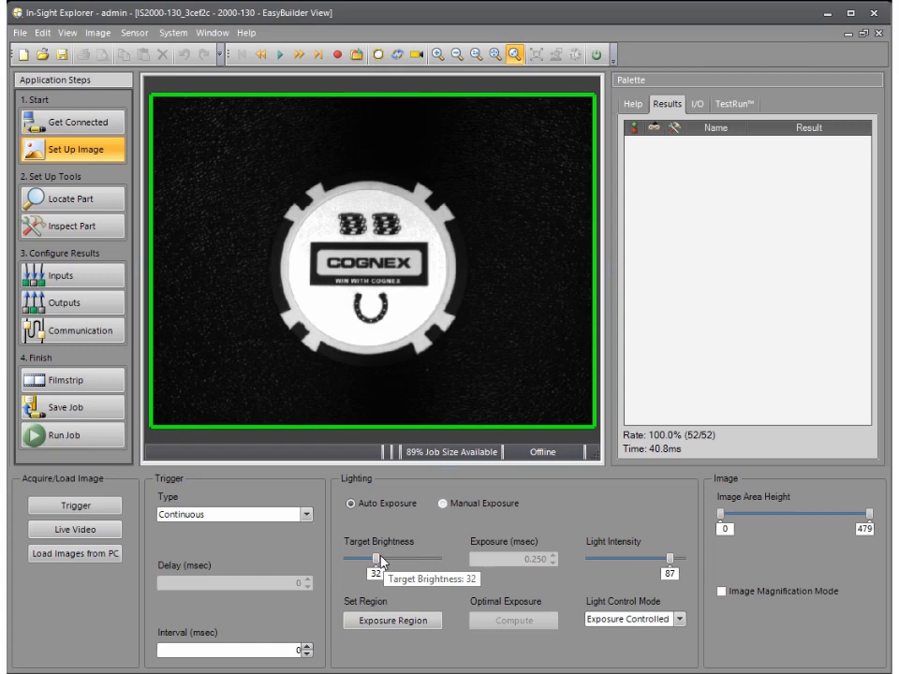
click(443, 505)
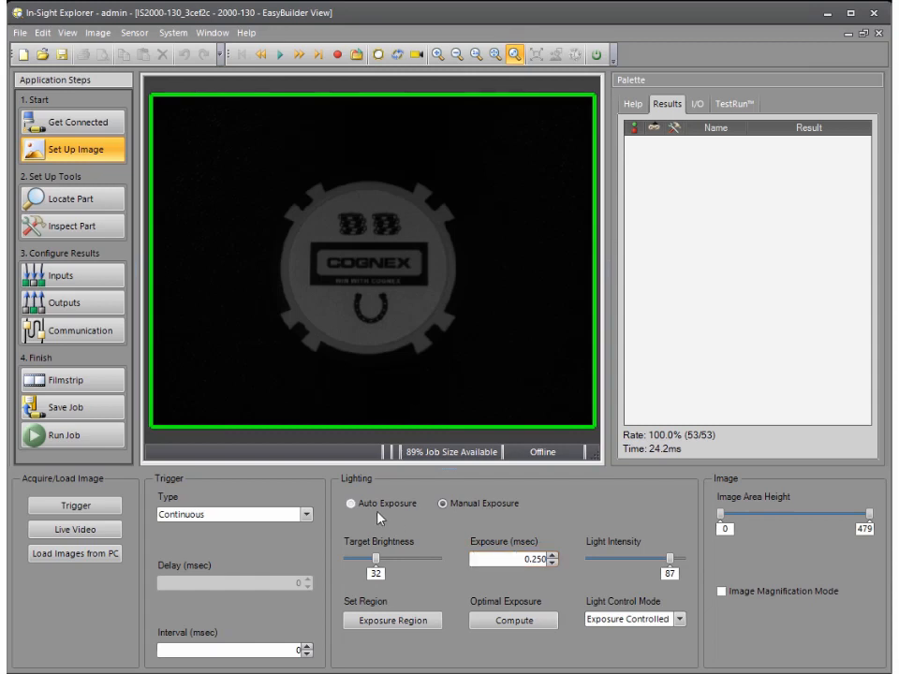
click(352, 505)
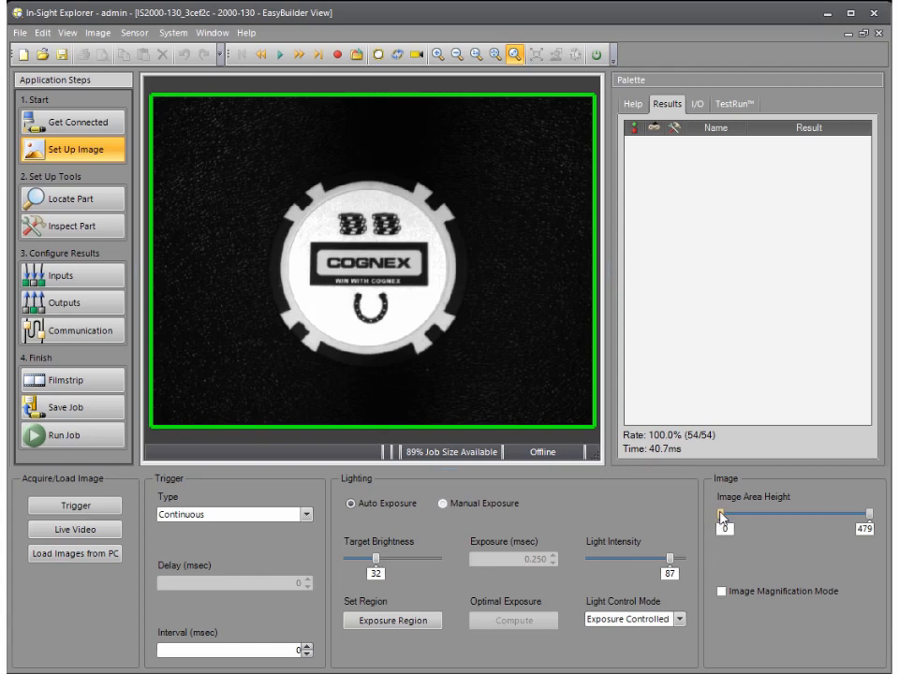
Try cropping the image area height and restore it to 0–479, and try Image Magnification Mode before turning it off
drag(719, 518, 739, 520)
mouse_move(870, 517)
mouse_down()
mouse_move(787, 520)
mouse_move(876, 520)
mouse_up()
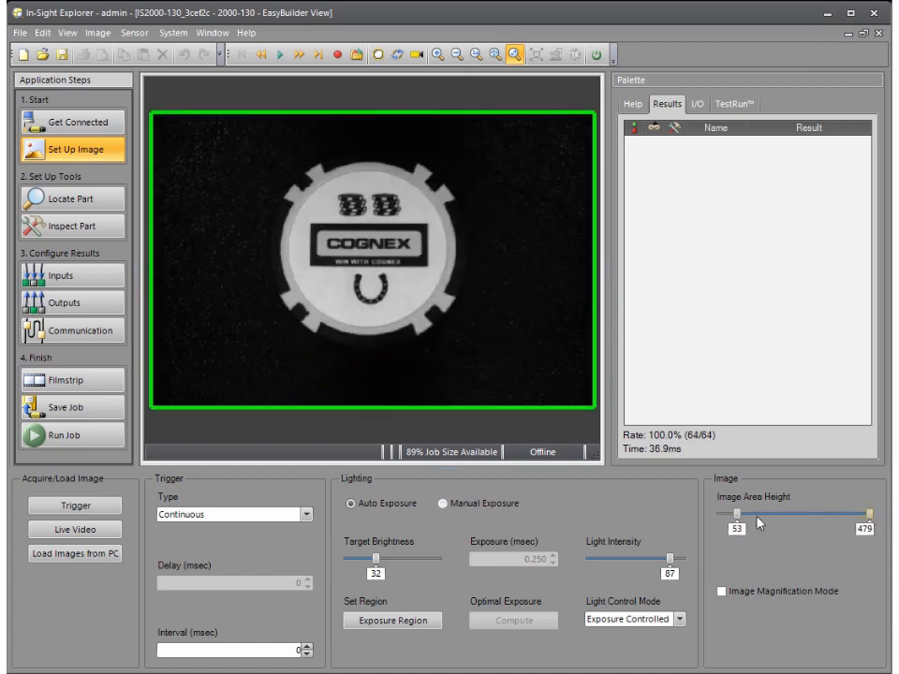
drag(737, 516, 778, 521)
drag(870, 516, 807, 523)
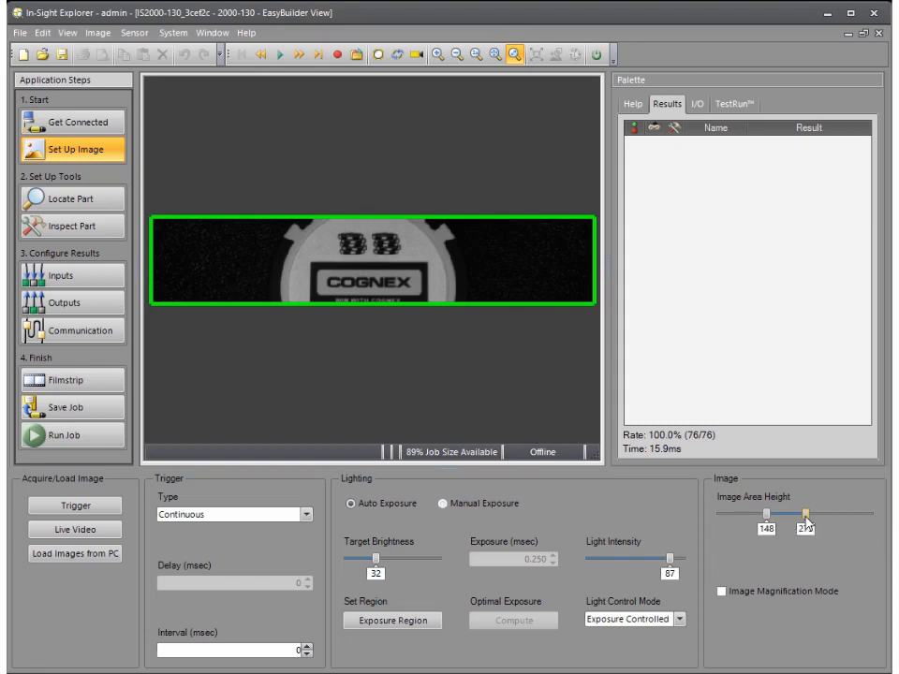
drag(808, 523, 871, 514)
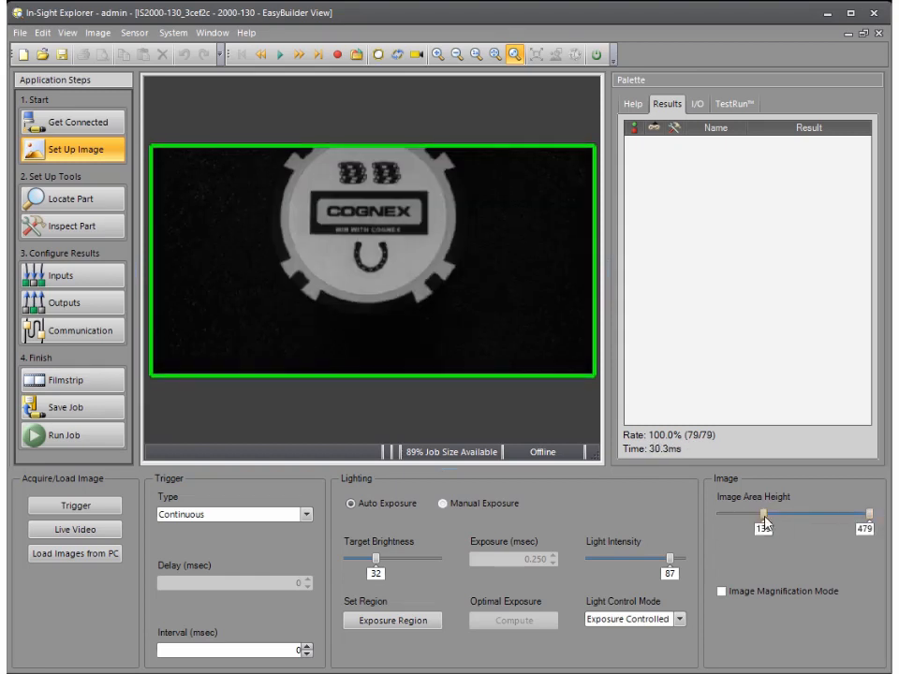
drag(766, 514, 720, 519)
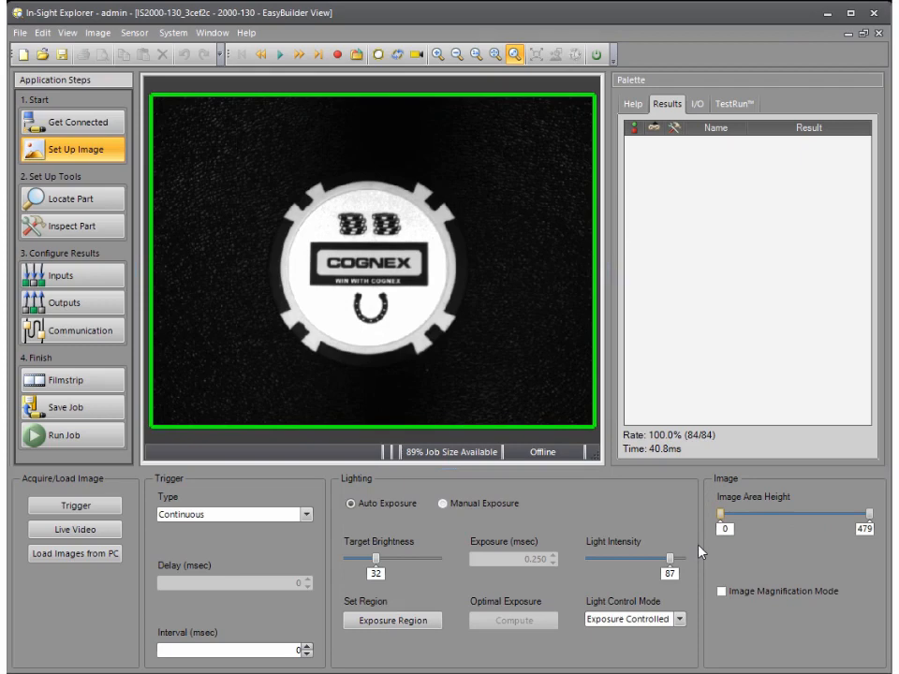
click(722, 592)
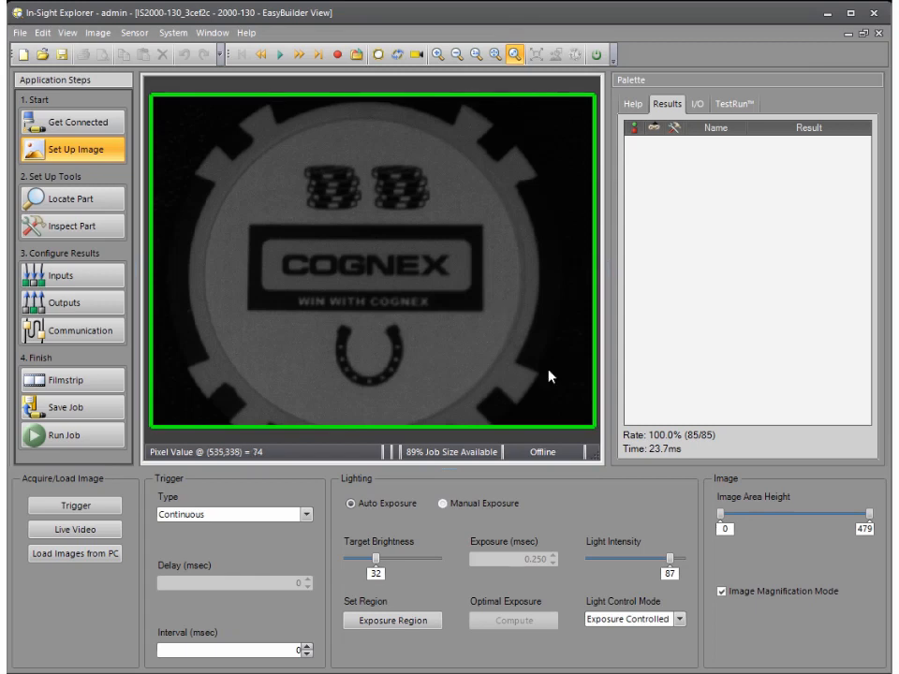
click(722, 592)
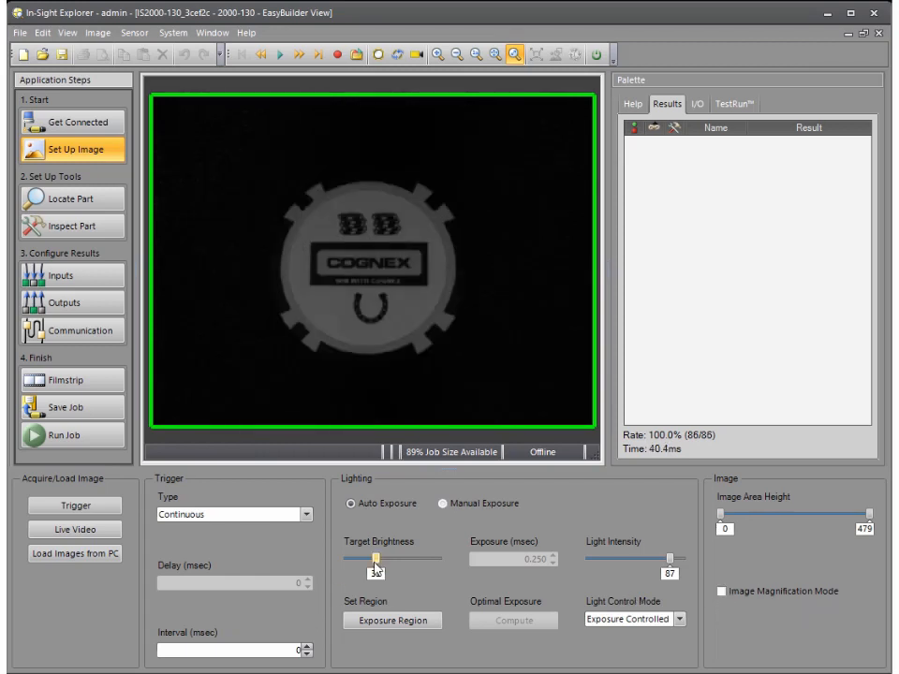
Set the auto exposure target brightness to 38
drag(376, 559, 382, 566)
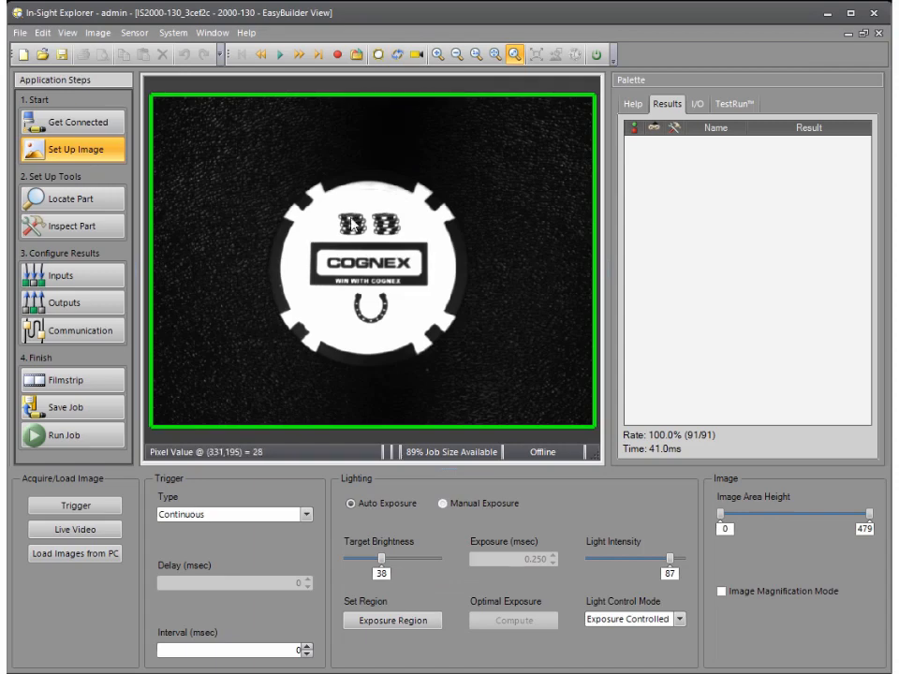
Review the location tools for finding the part and add a Pattern tool
click(103, 198)
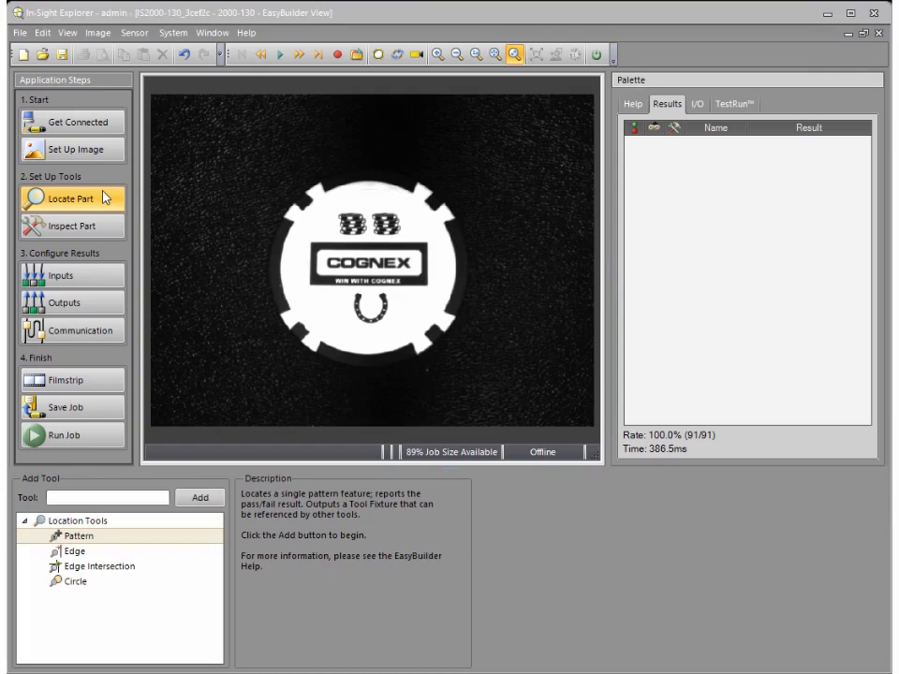
click(105, 525)
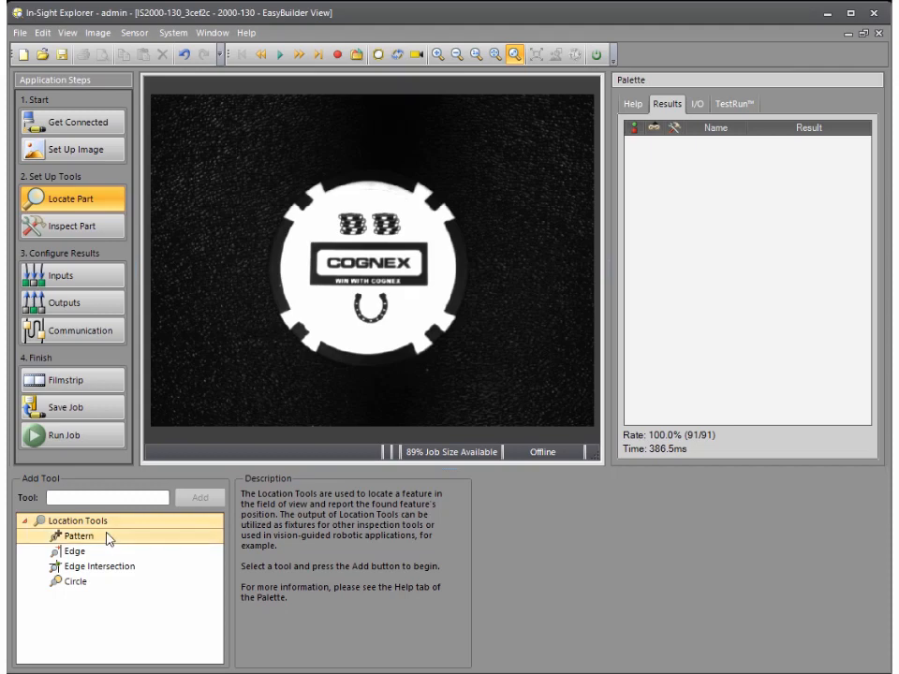
click(107, 537)
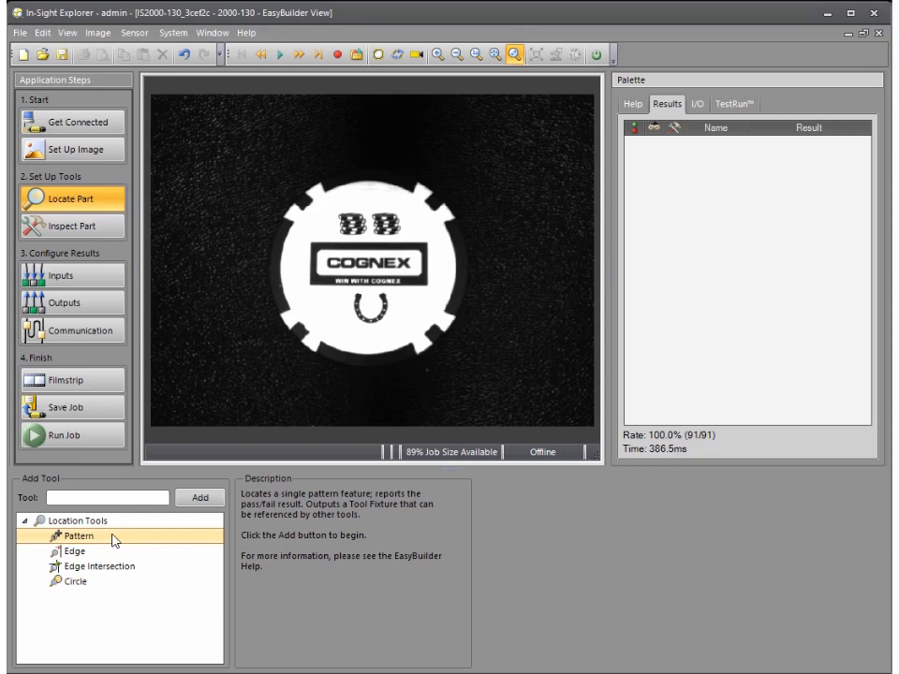
click(114, 553)
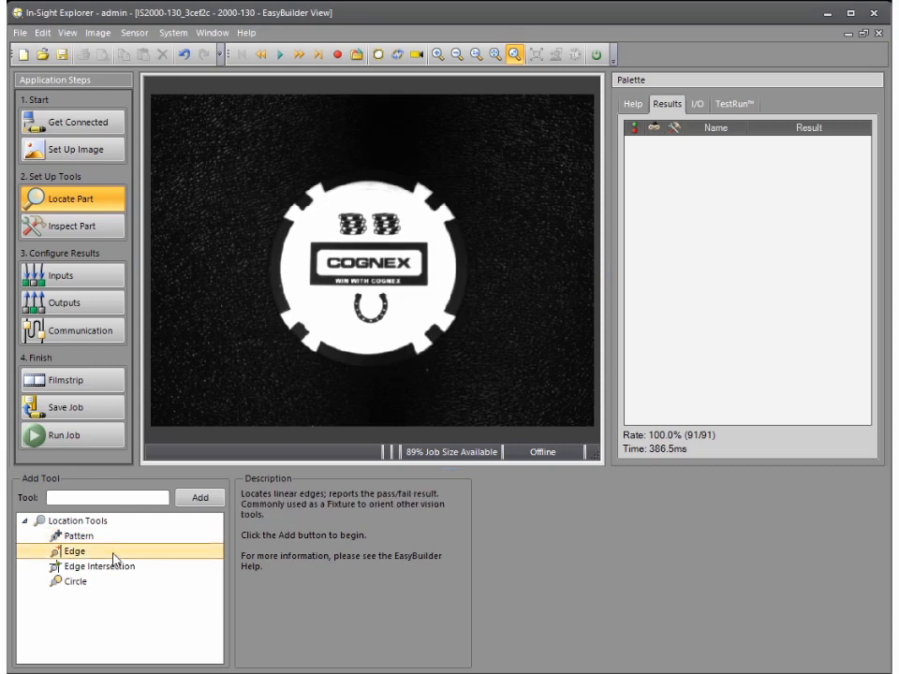
click(115, 570)
click(116, 583)
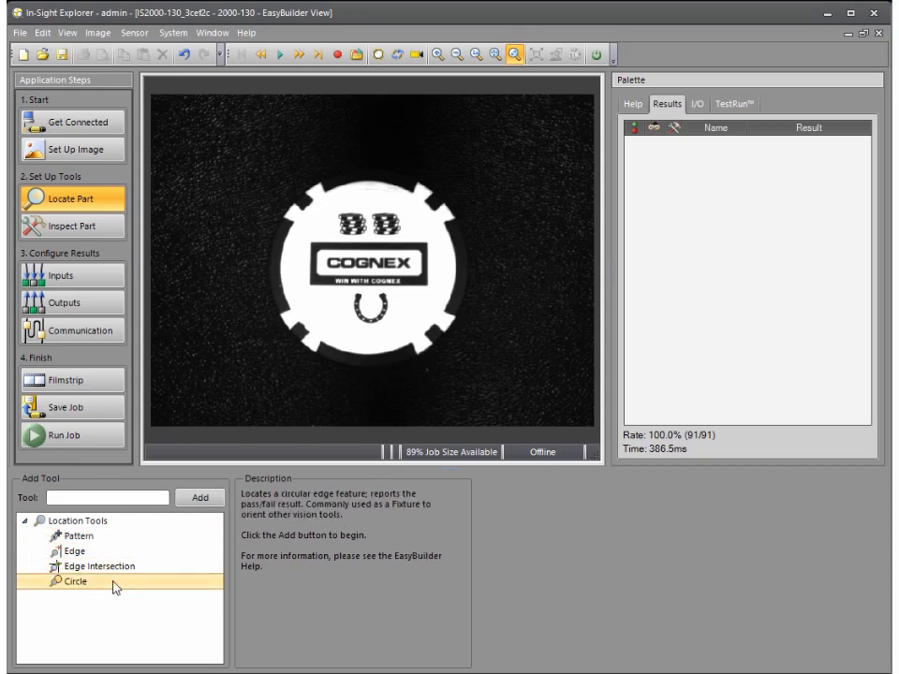
click(119, 538)
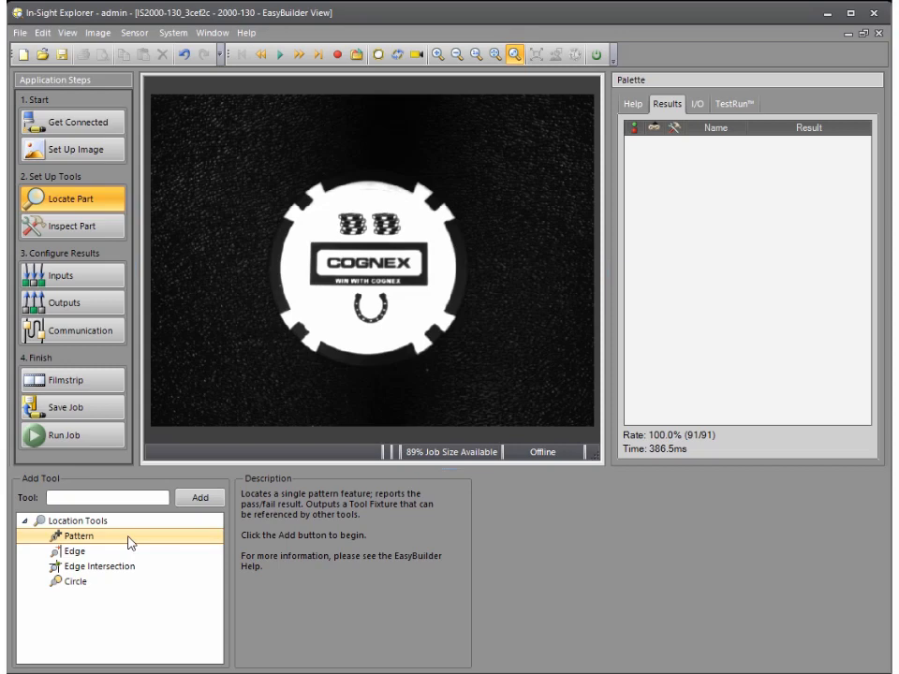
click(218, 504)
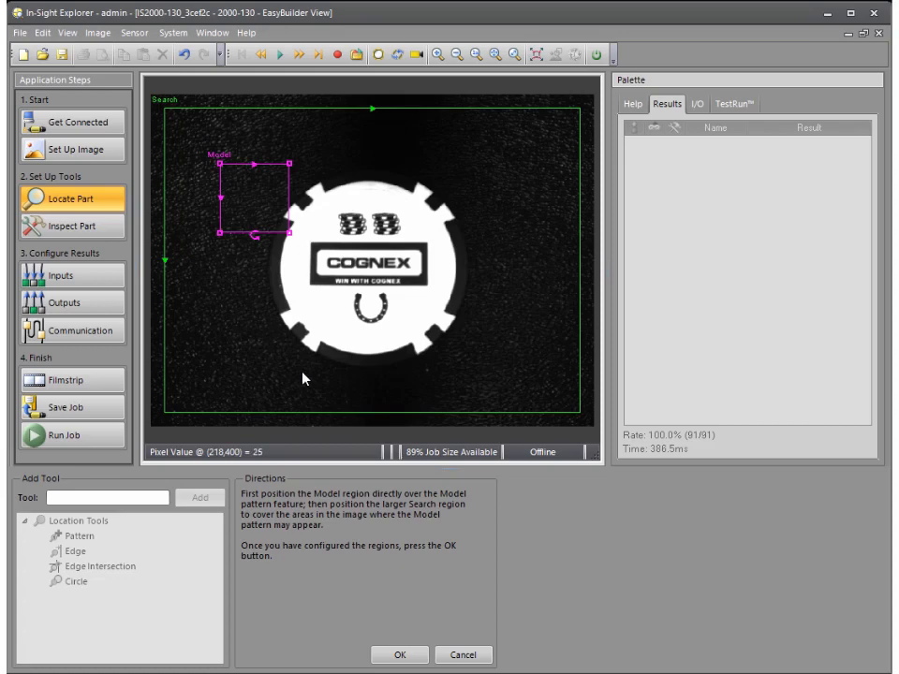
Adjust the Search region slightly, fit the Model region around the chip's rectangular COGNEX logo, and accept the regions
click(182, 116)
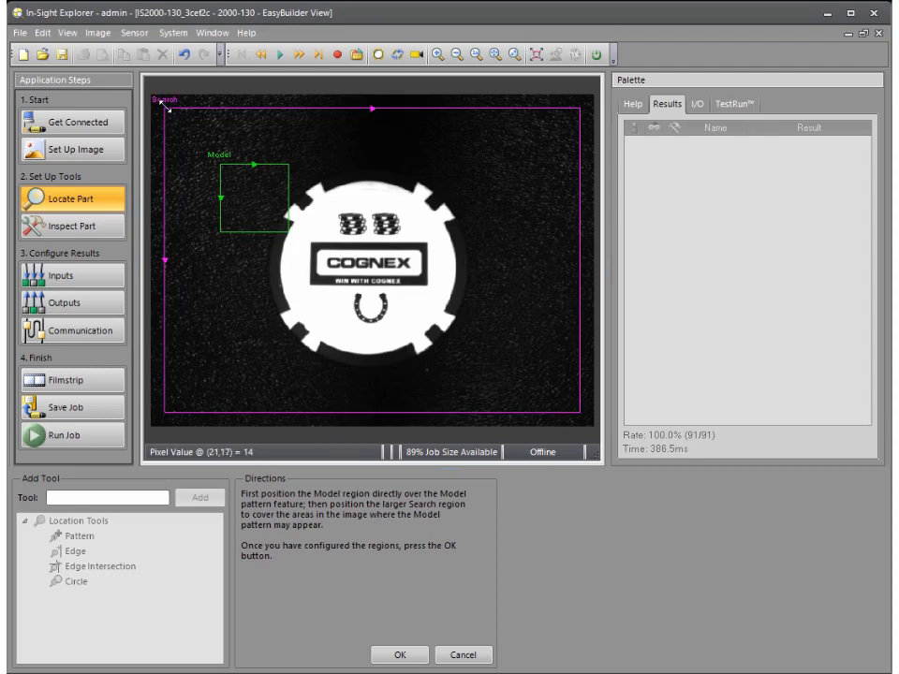
mouse_move(165, 109)
mouse_down()
mouse_move(177, 113)
mouse_move(167, 109)
mouse_up()
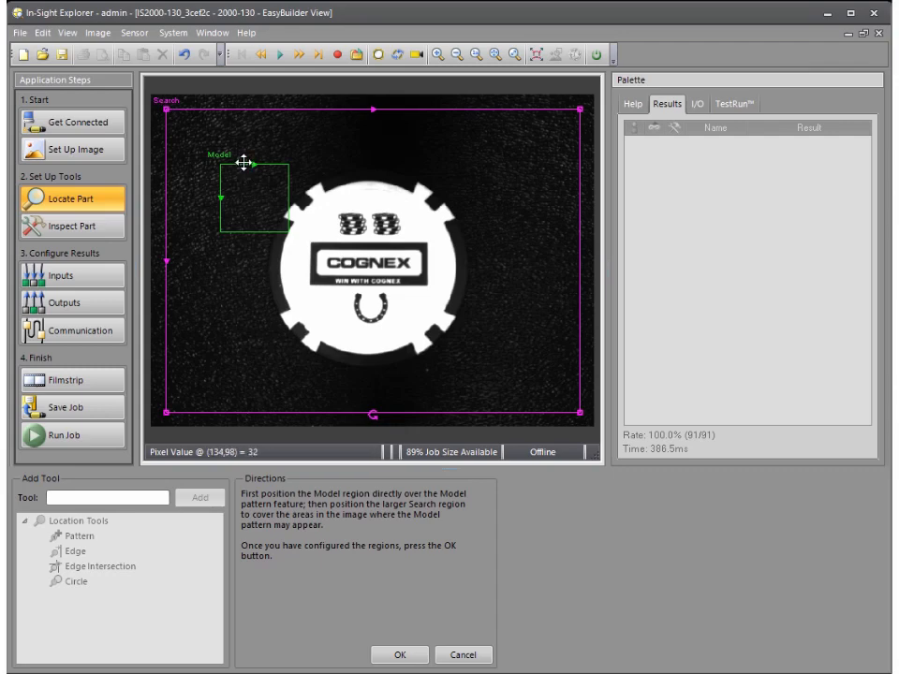
drag(249, 177, 329, 248)
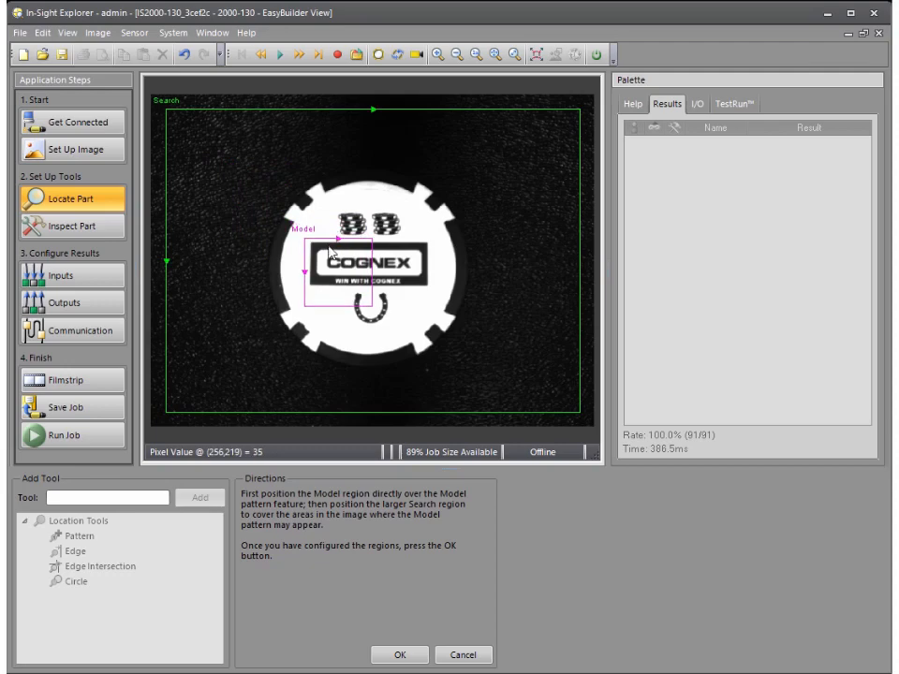
drag(372, 305, 435, 292)
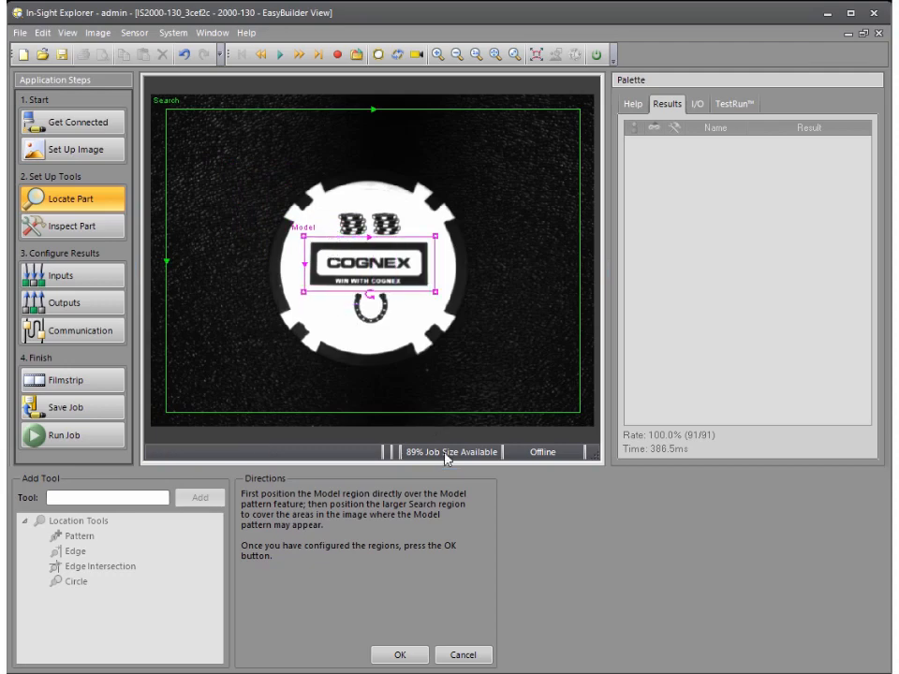
click(425, 656)
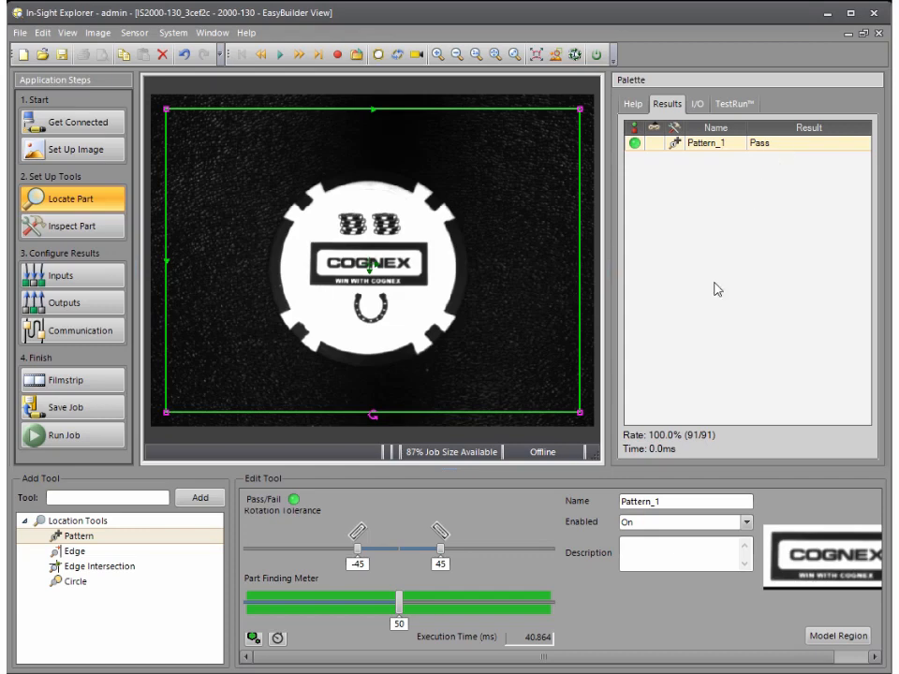
Widen the pattern tool's rotation tolerance to ±90°
mouse_move(442, 550)
mouse_down()
mouse_move(518, 552)
mouse_move(456, 560)
mouse_up()
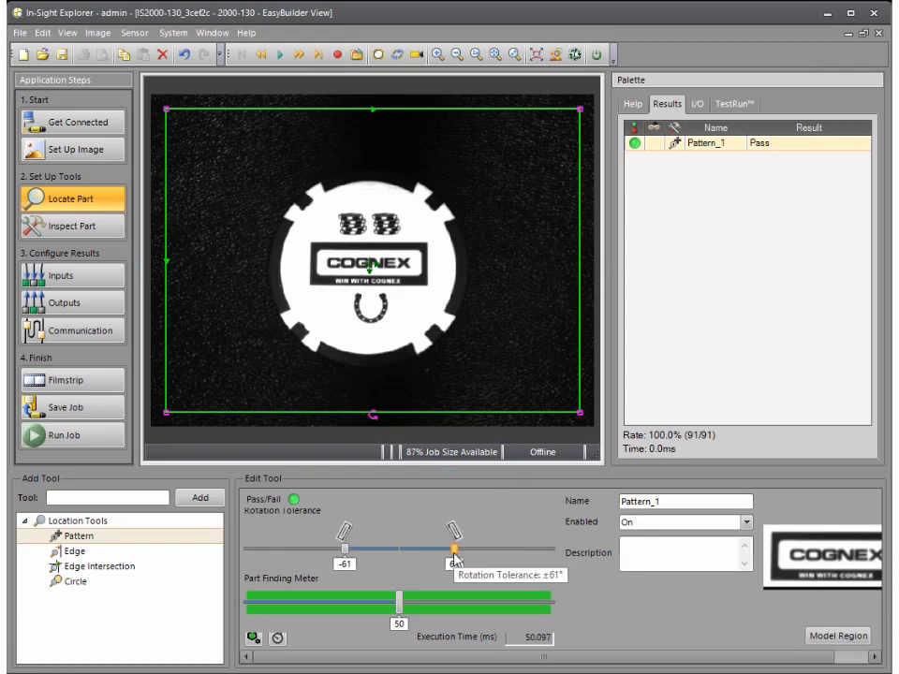
drag(455, 559, 479, 559)
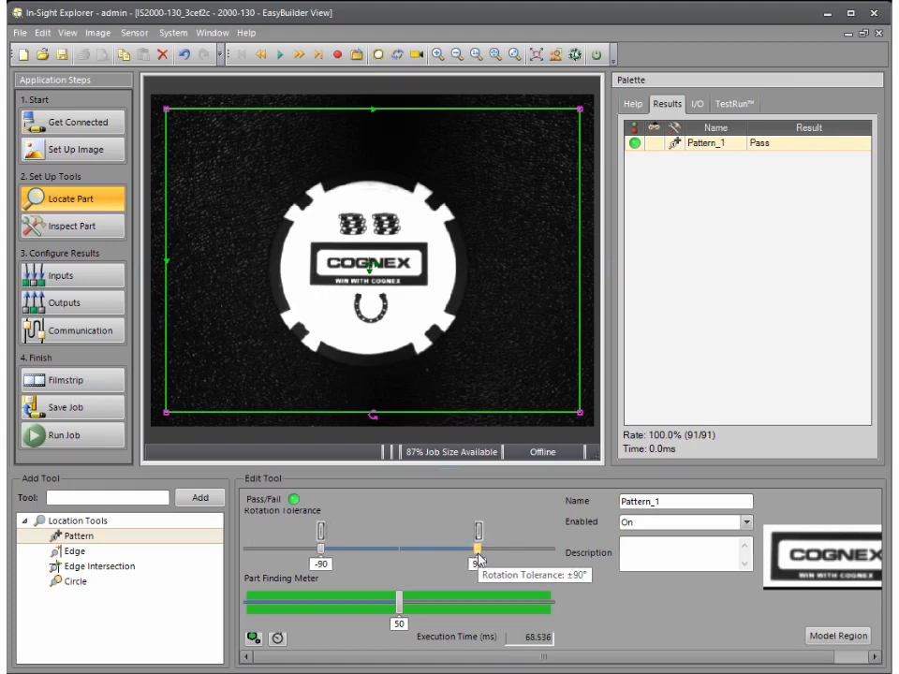
Set the pattern tool's part finding threshold to 55 and rename the tool Find_logo
mouse_move(400, 611)
mouse_down()
mouse_move(427, 611)
mouse_move(414, 611)
mouse_up()
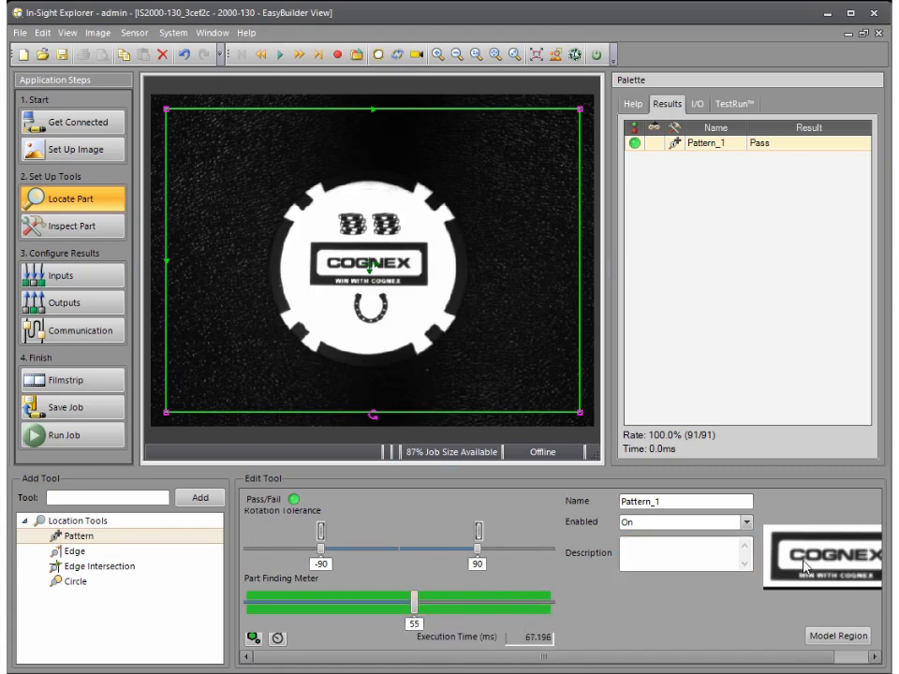
drag(679, 502, 604, 503)
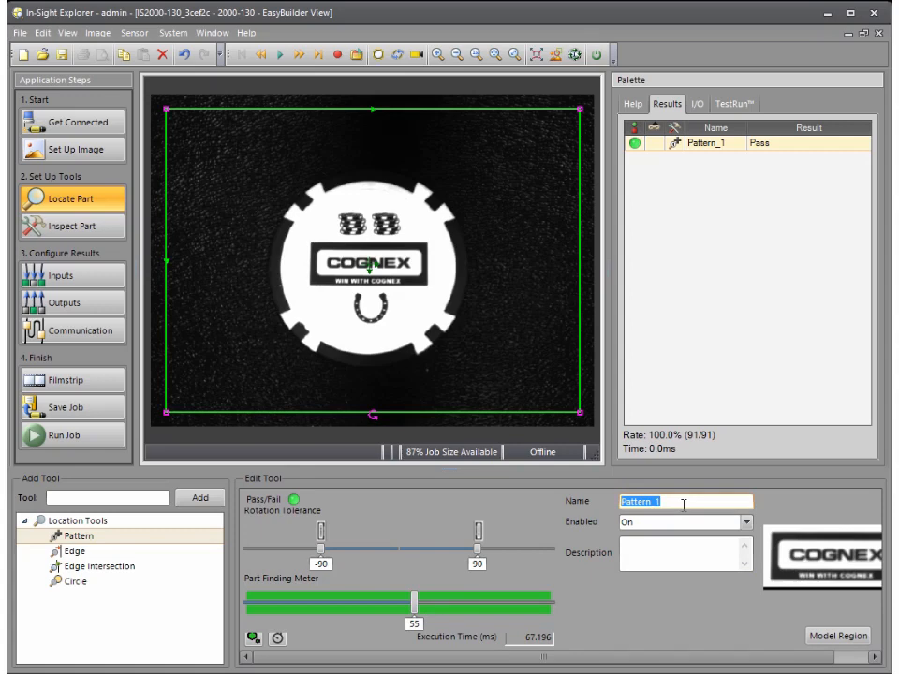
text(Find_logo)
click(635, 564)
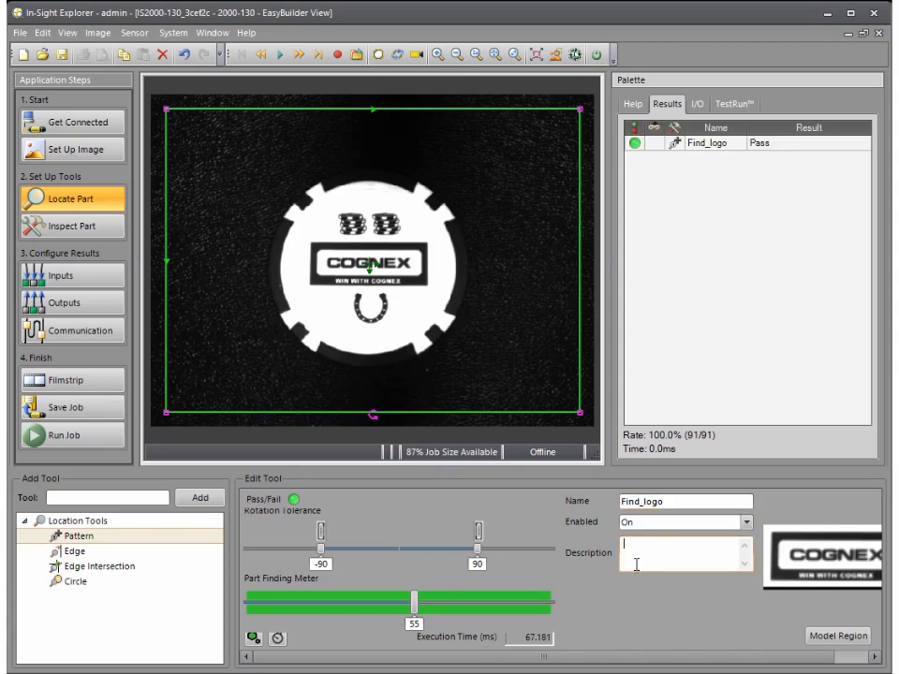
click(692, 500)
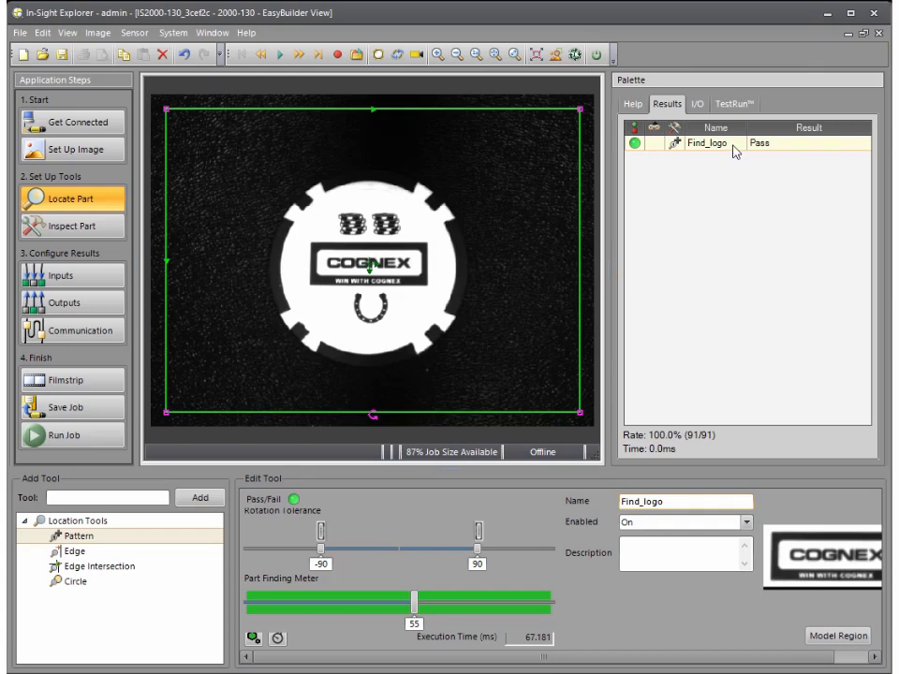
Test Find_logo on continuously acquired images and widen its rotation tolerance to ±180°
click(398, 55)
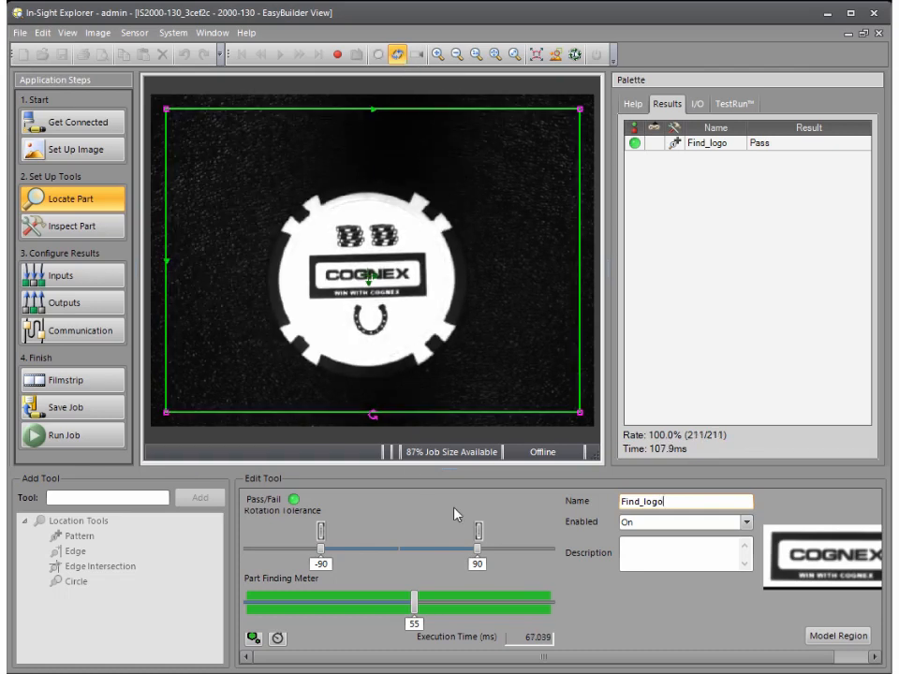
drag(478, 530, 555, 545)
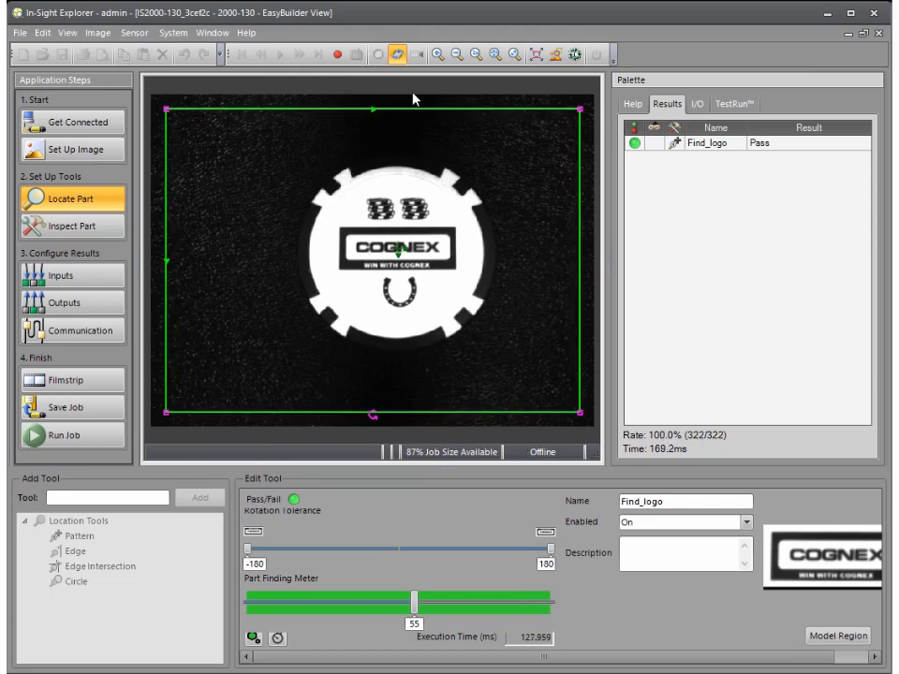
click(398, 58)
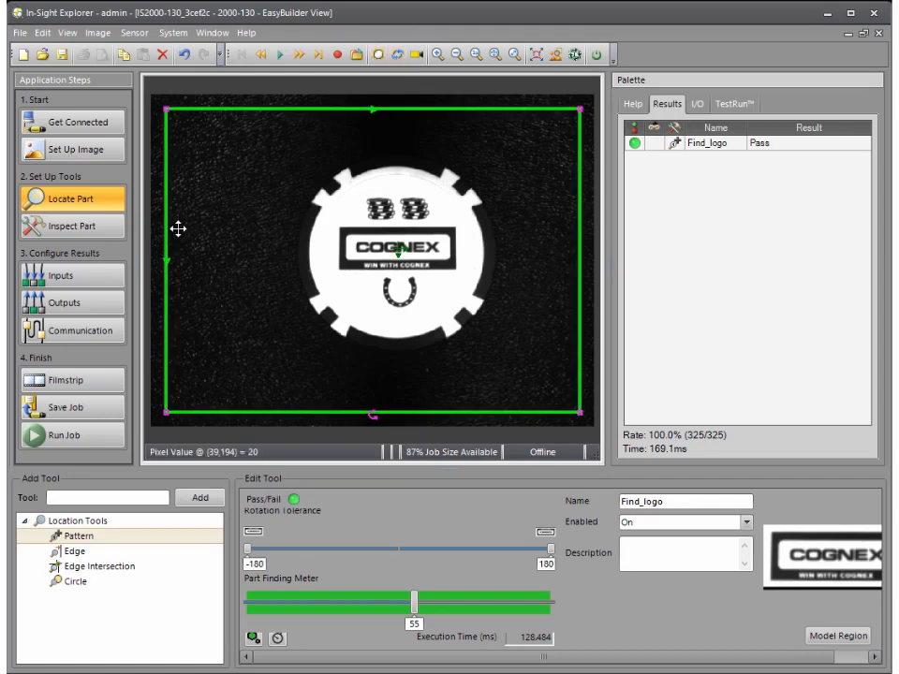
Go to the part inspection step and add a Pixel Count presence/absence tool
click(107, 229)
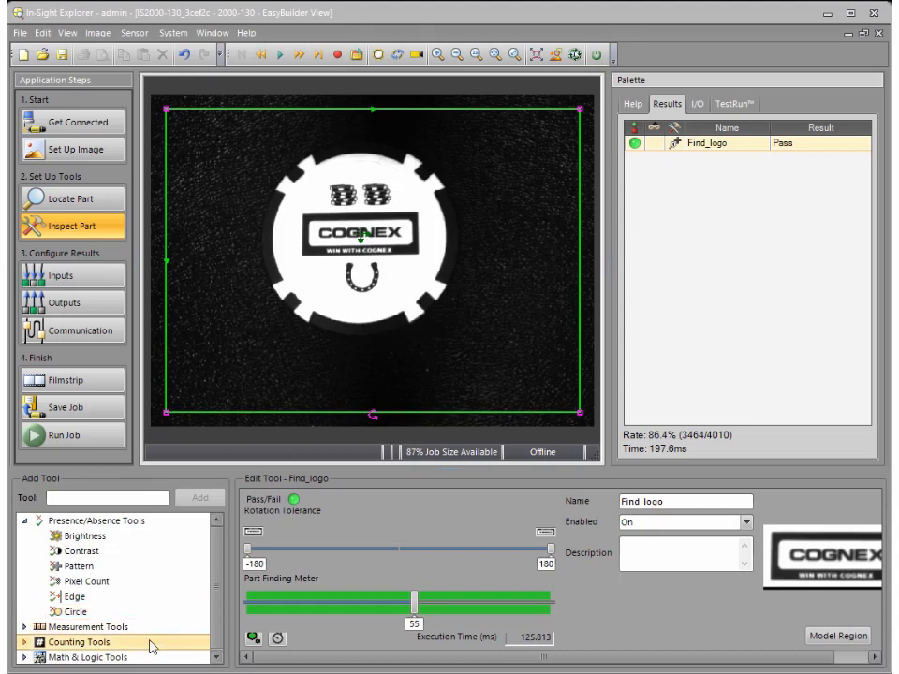
click(147, 527)
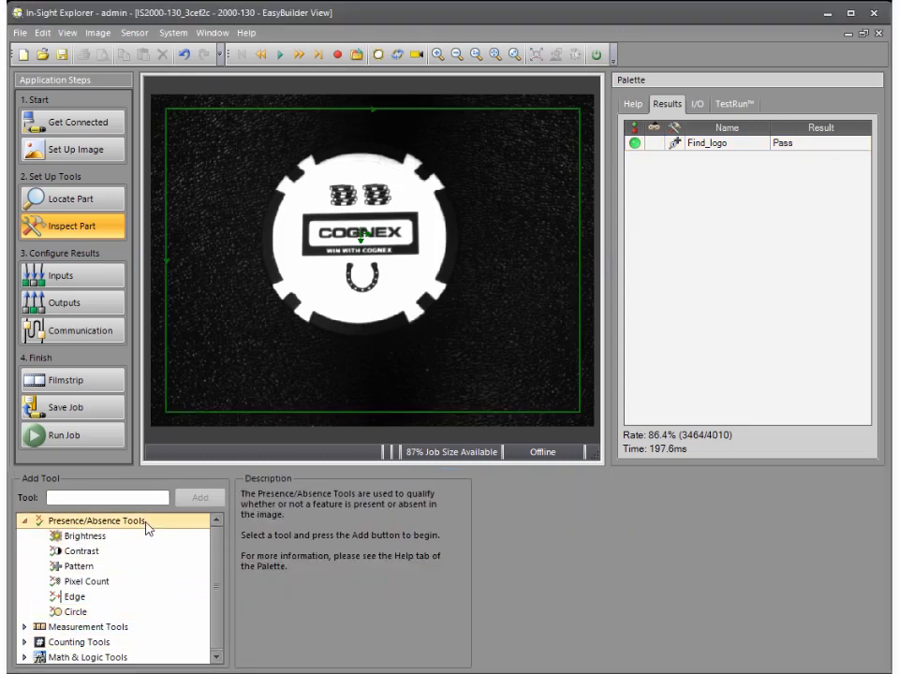
click(118, 582)
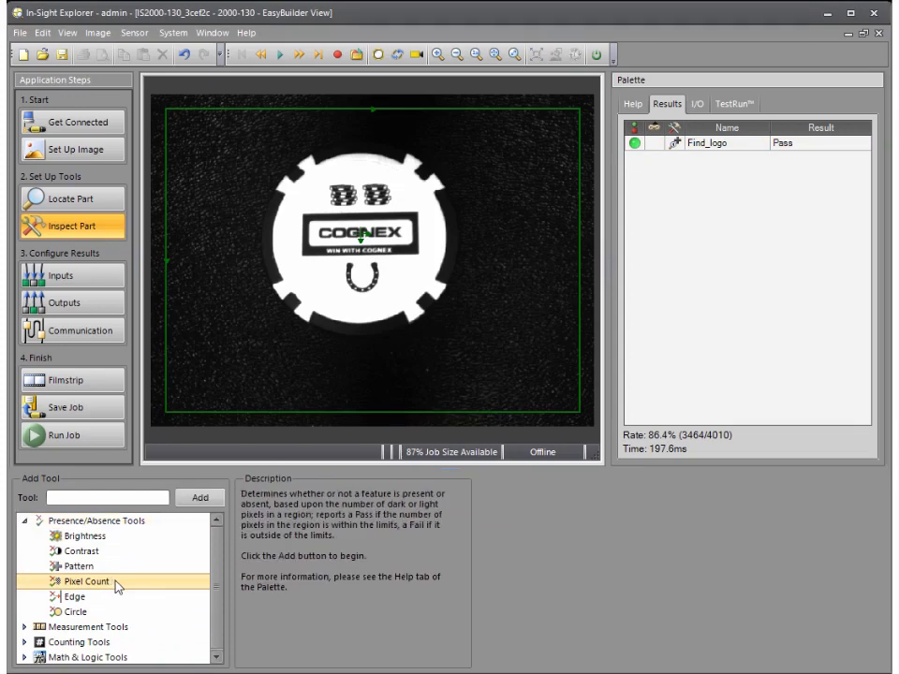
click(198, 497)
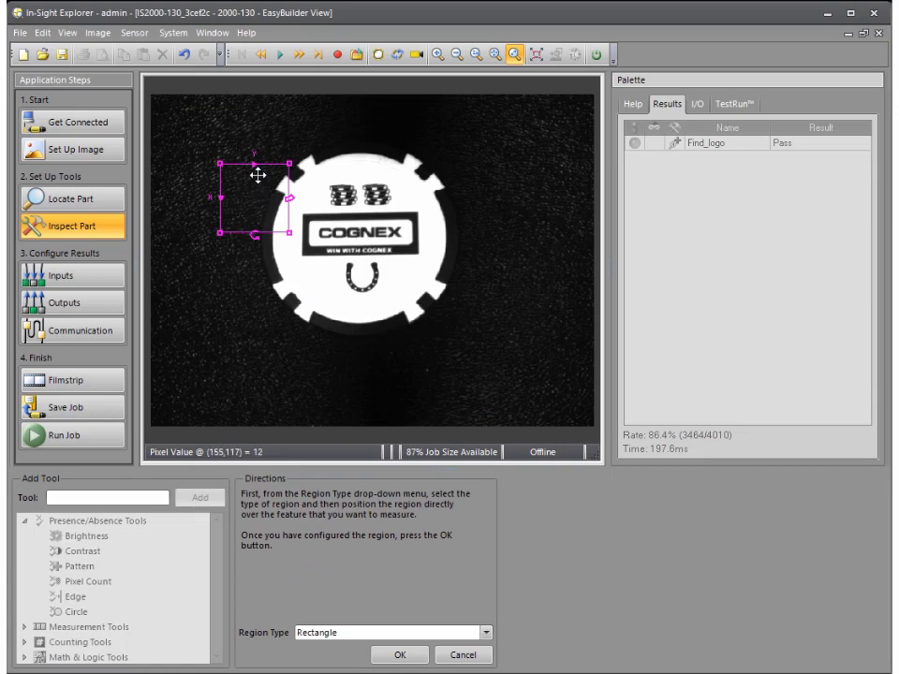
Fit the Pixel Count tool's rectangular region around the two chip stacks above the COGNEX logo and accept it
drag(256, 181, 361, 196)
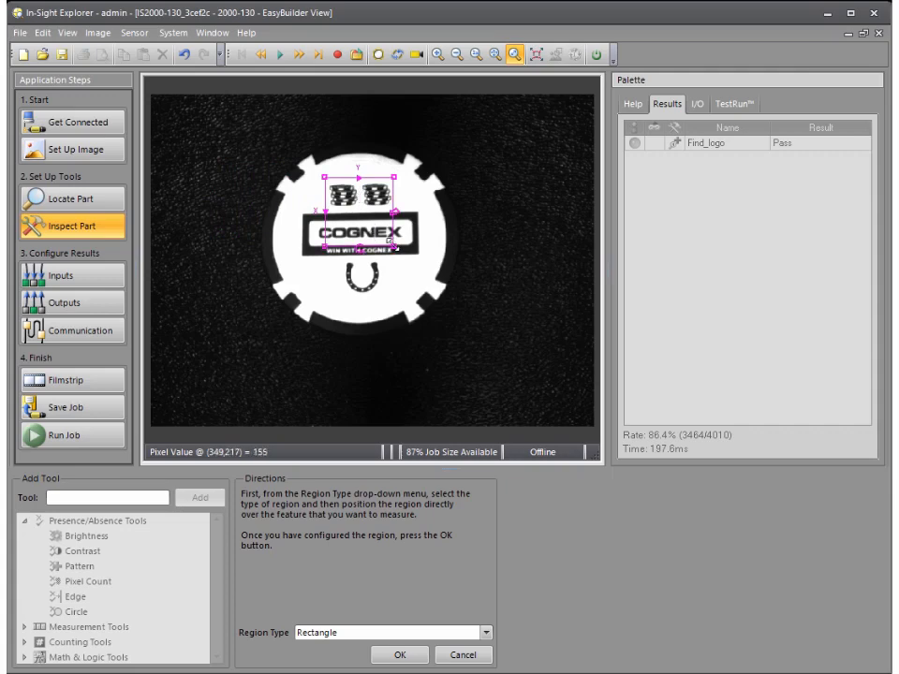
drag(393, 246, 398, 209)
drag(398, 208, 398, 208)
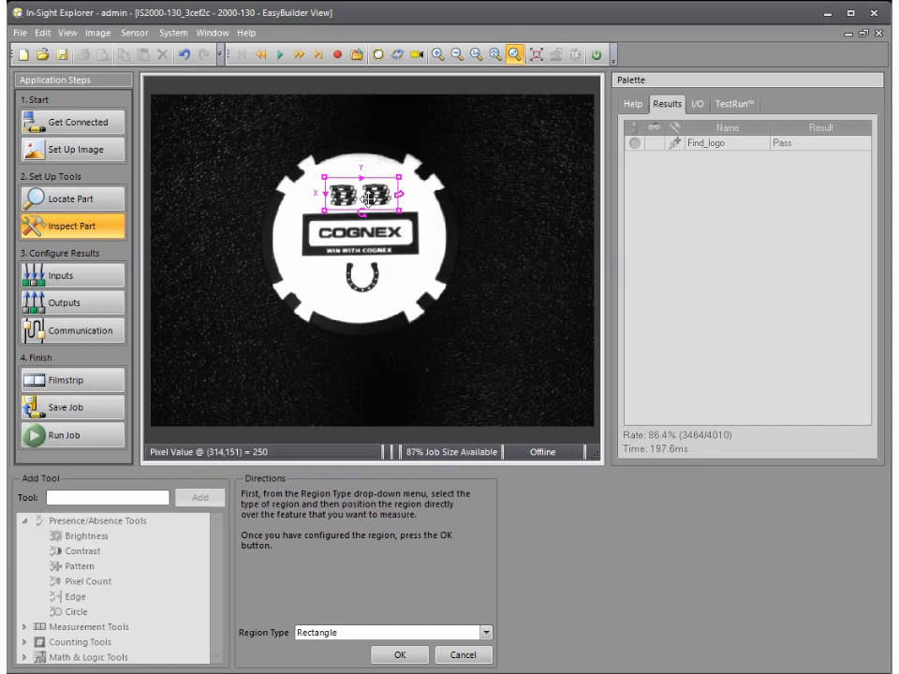
click(351, 641)
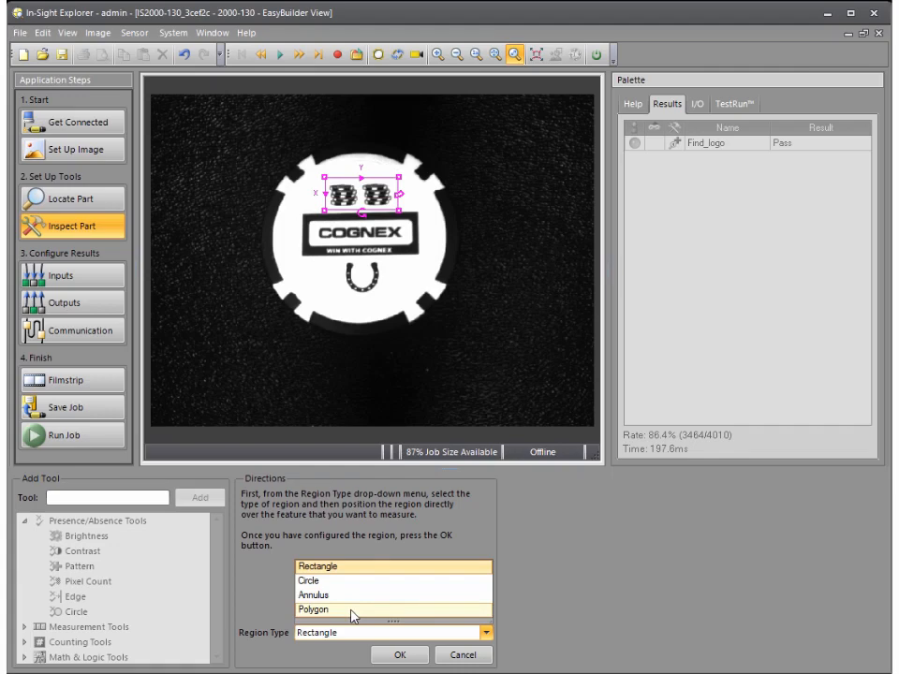
click(352, 633)
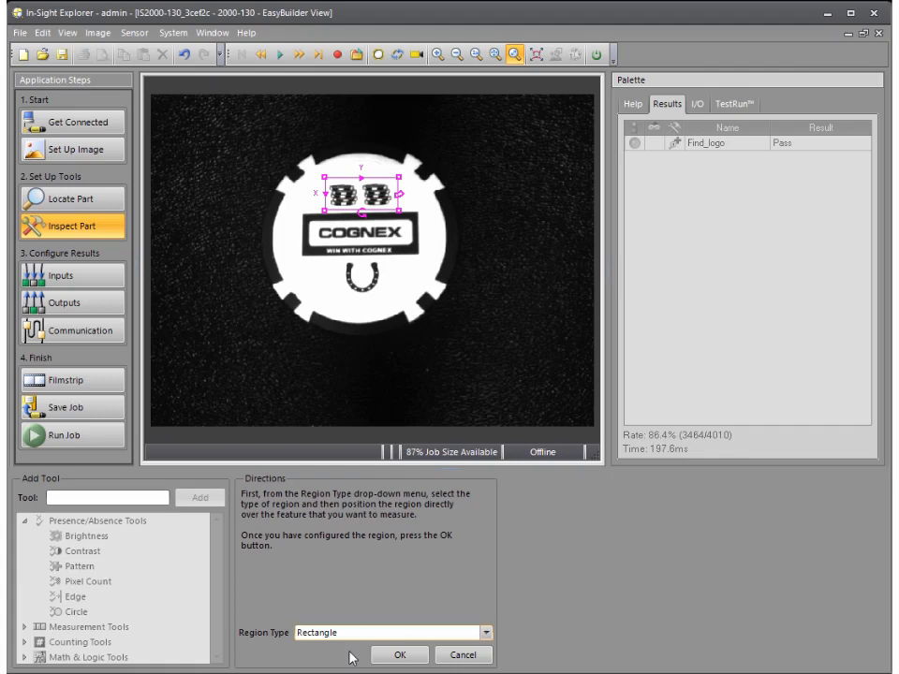
click(401, 656)
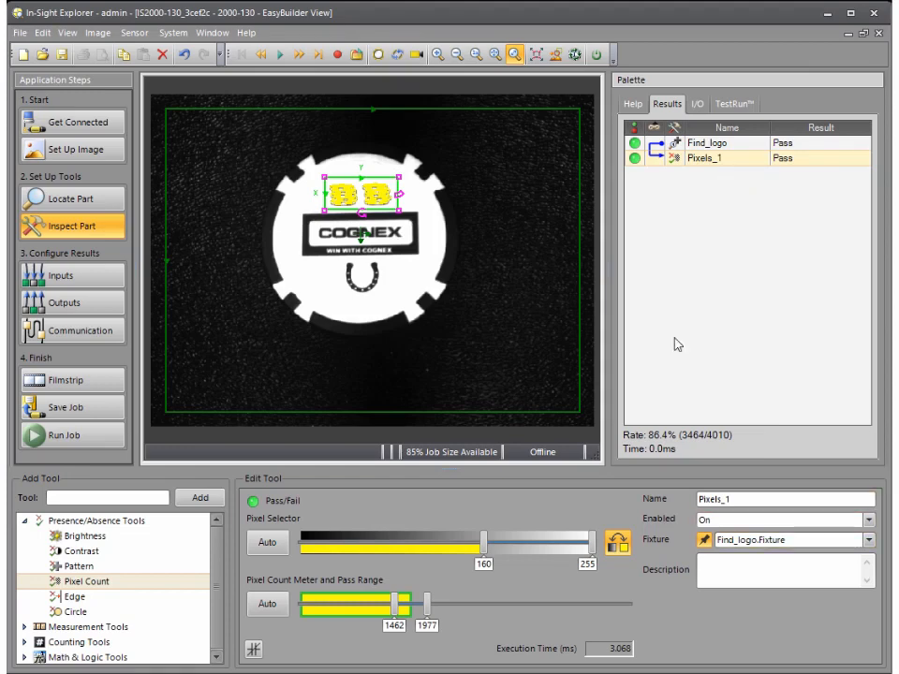
Start continuous acquisition and widen the Pixel Count tool's pass range to 1234–2262
click(398, 56)
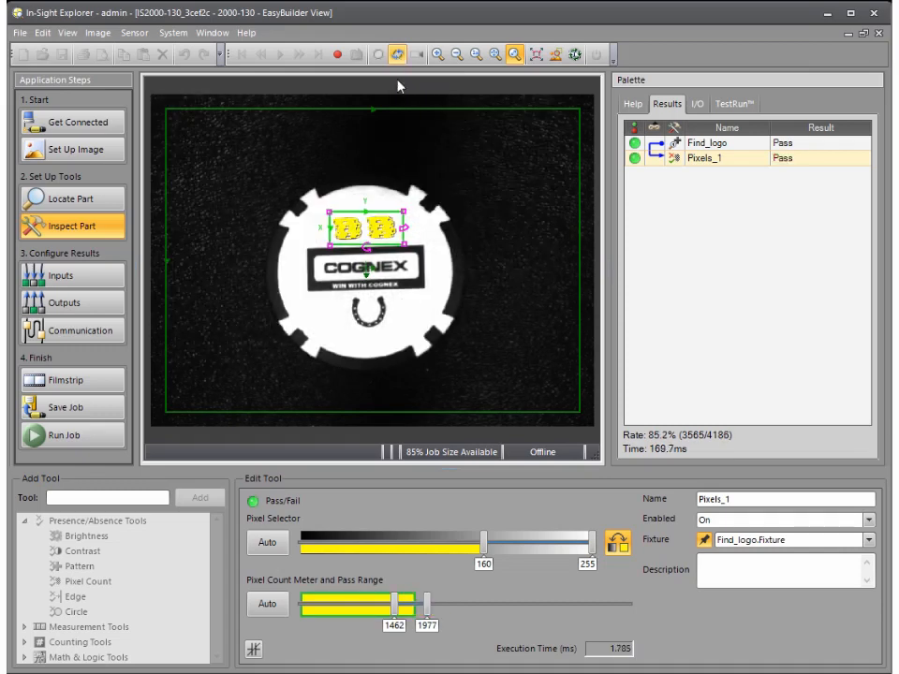
mouse_move(394, 611)
drag(395, 611, 446, 615)
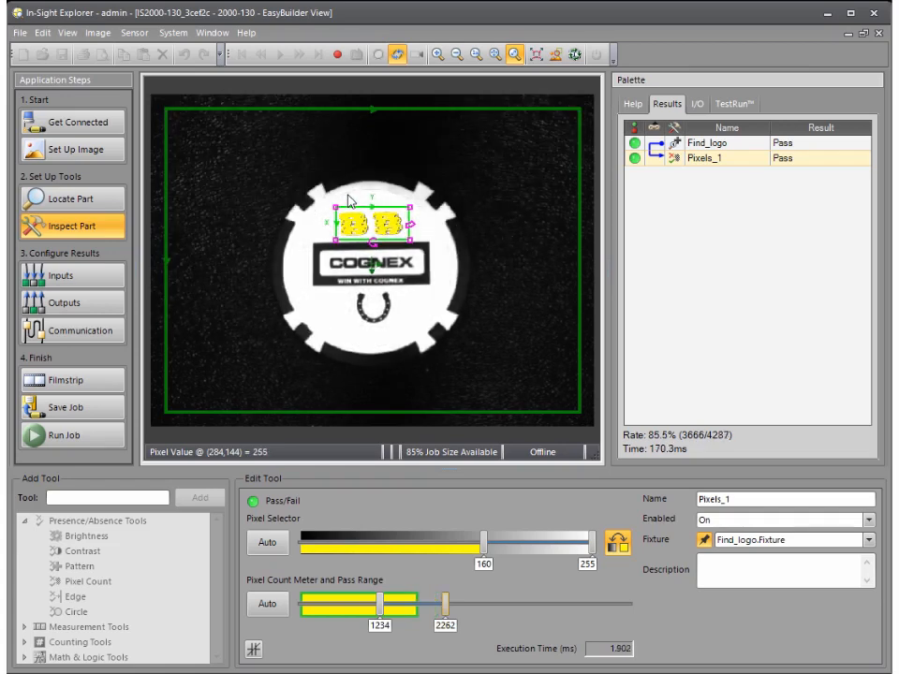
Rename the Pixel Count tool Check_chipstack and stop continuous acquisition
double_click(746, 498)
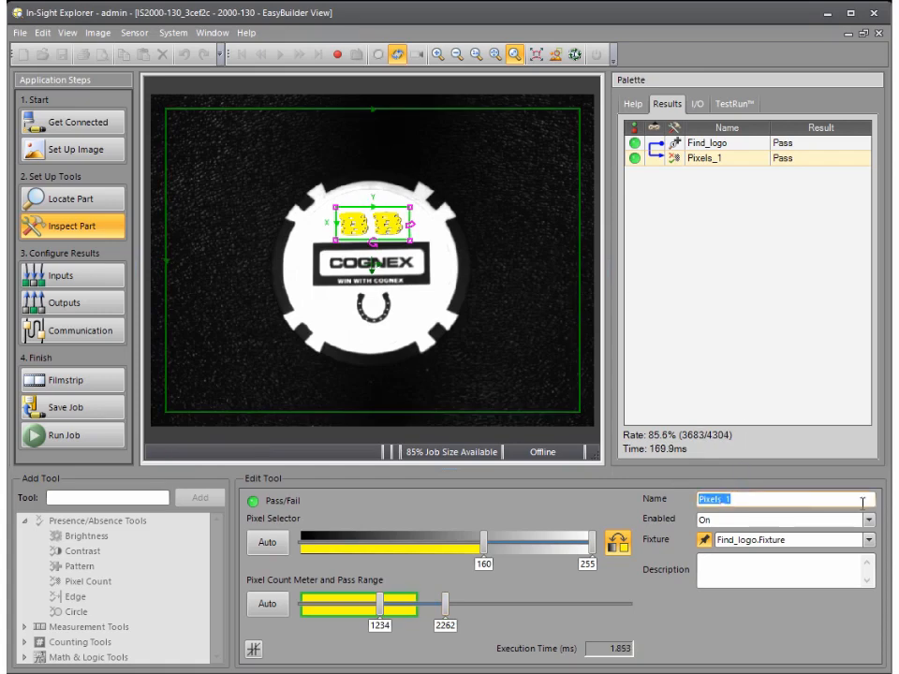
text(Check)
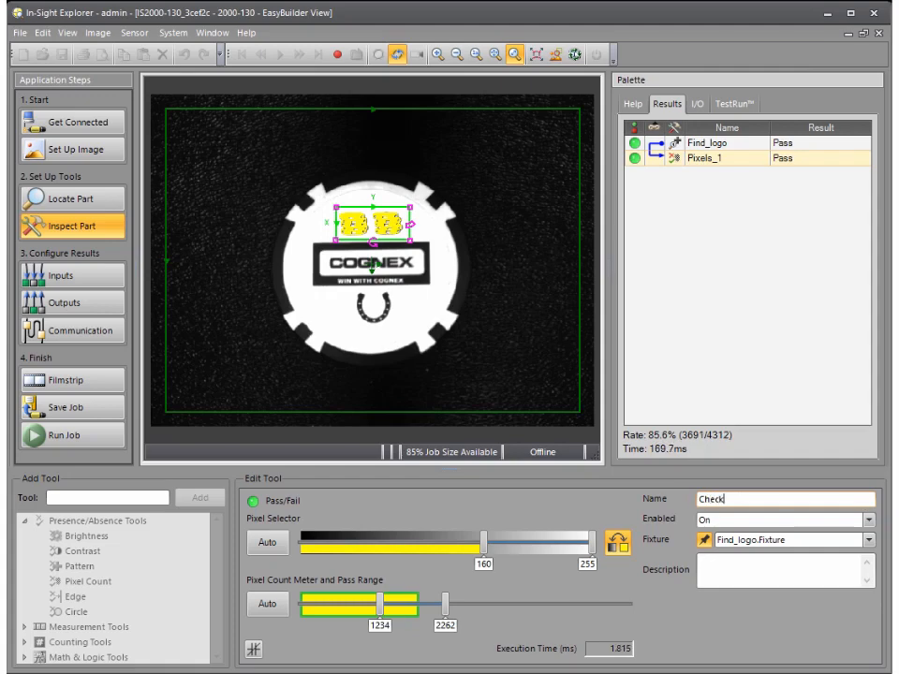
text(_chipstack)
key(Return)
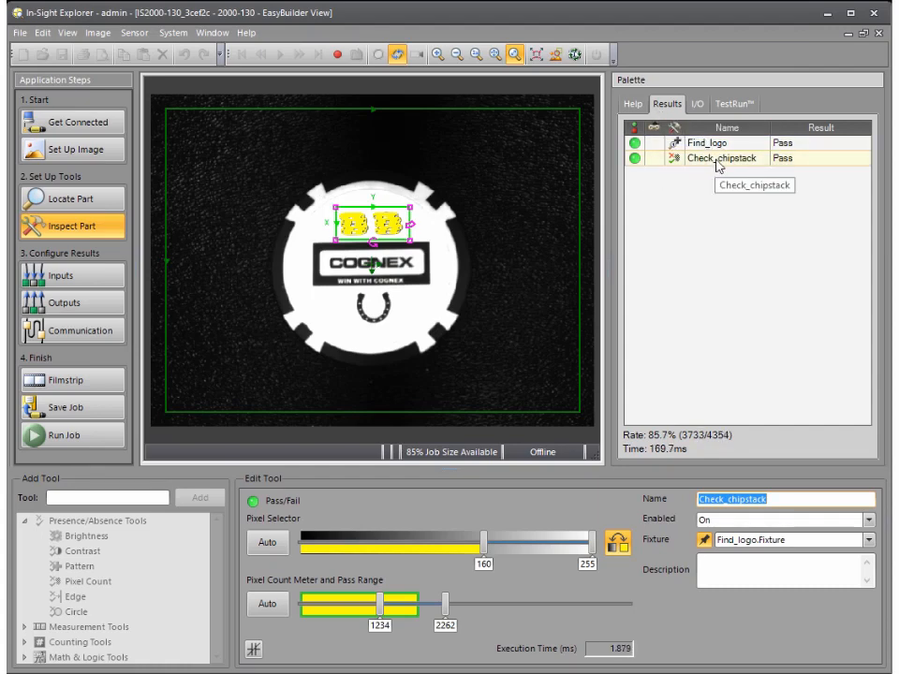
click(397, 56)
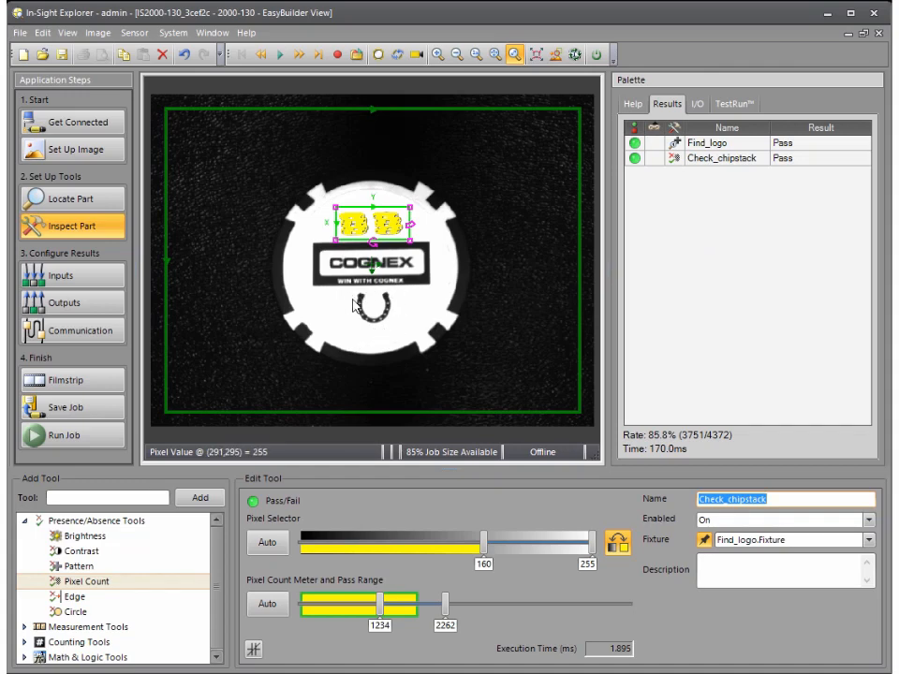
Add a presence/absence Pattern tool with its Model region fitted around the horseshoe and a slightly larger Search region around it
click(103, 567)
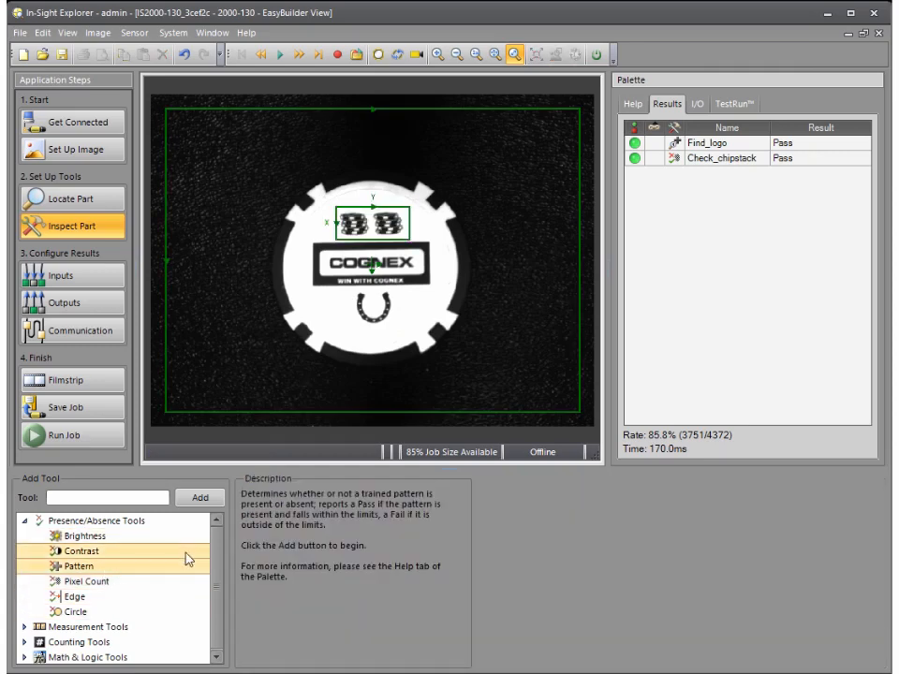
click(216, 506)
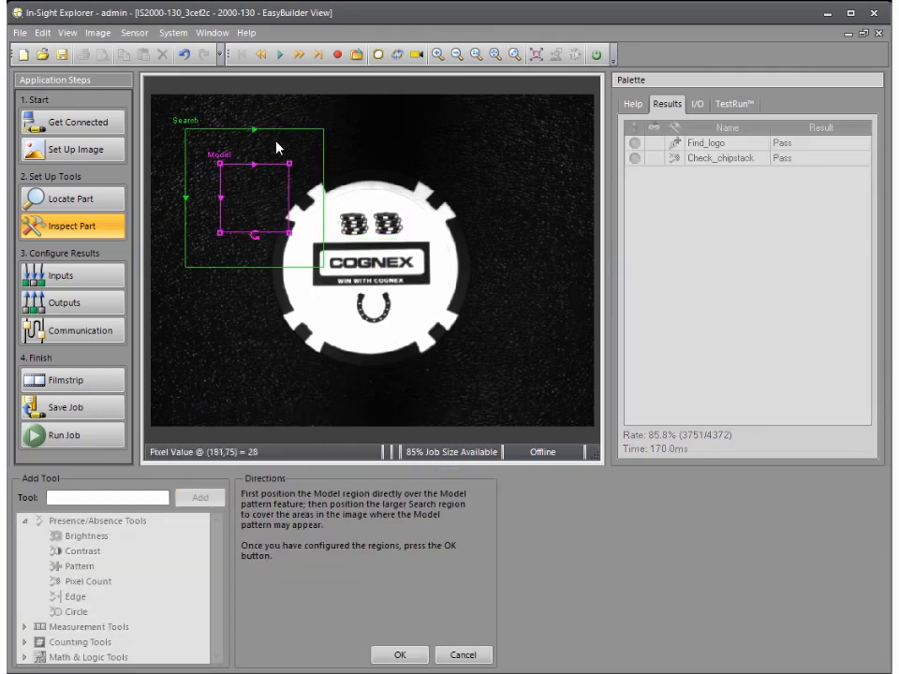
drag(295, 139, 441, 282)
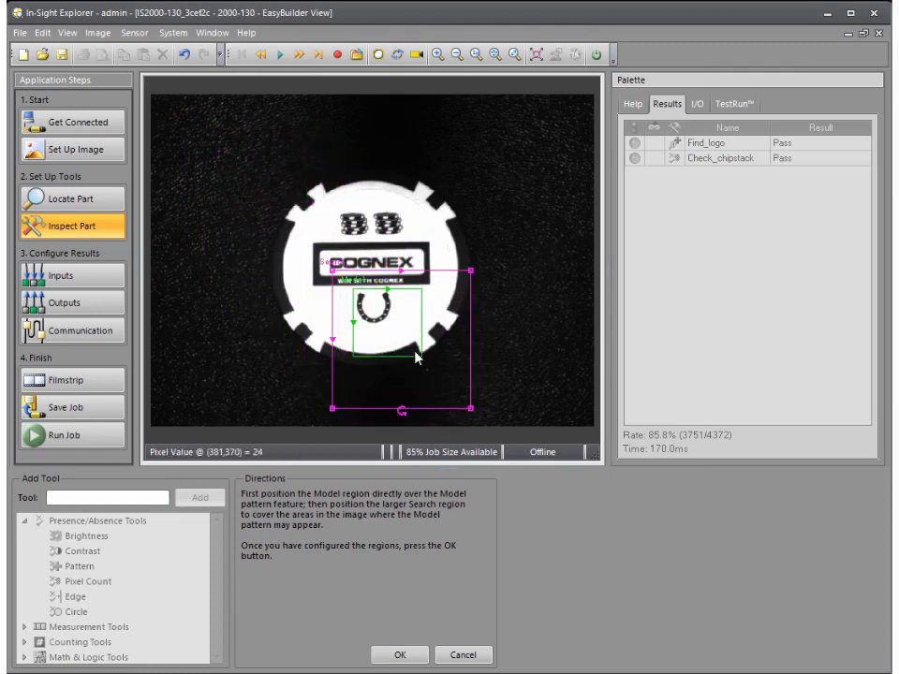
drag(422, 359, 390, 322)
drag(470, 407, 401, 330)
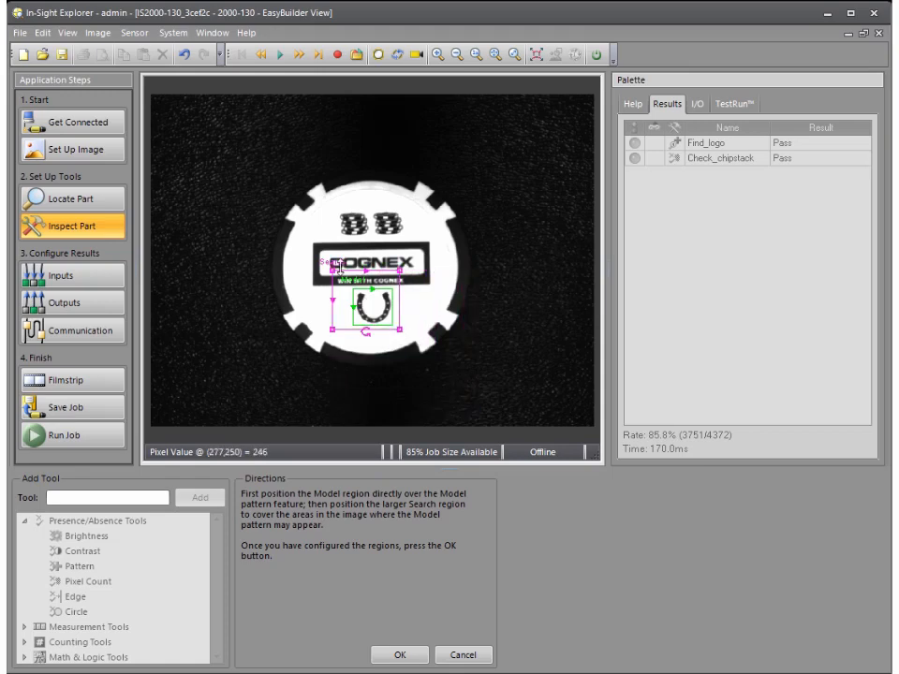
drag(332, 270, 345, 280)
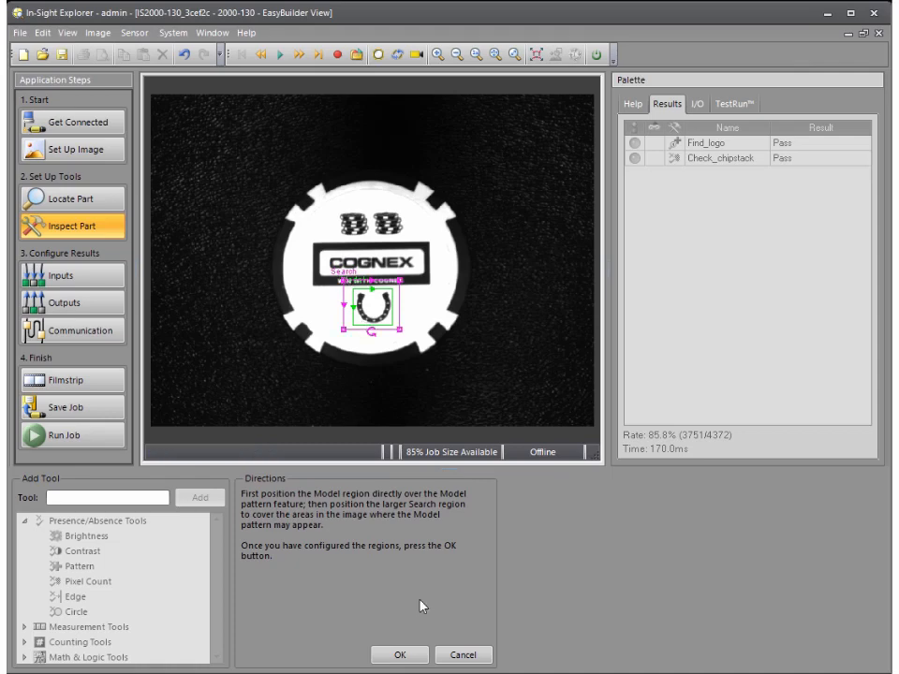
click(407, 661)
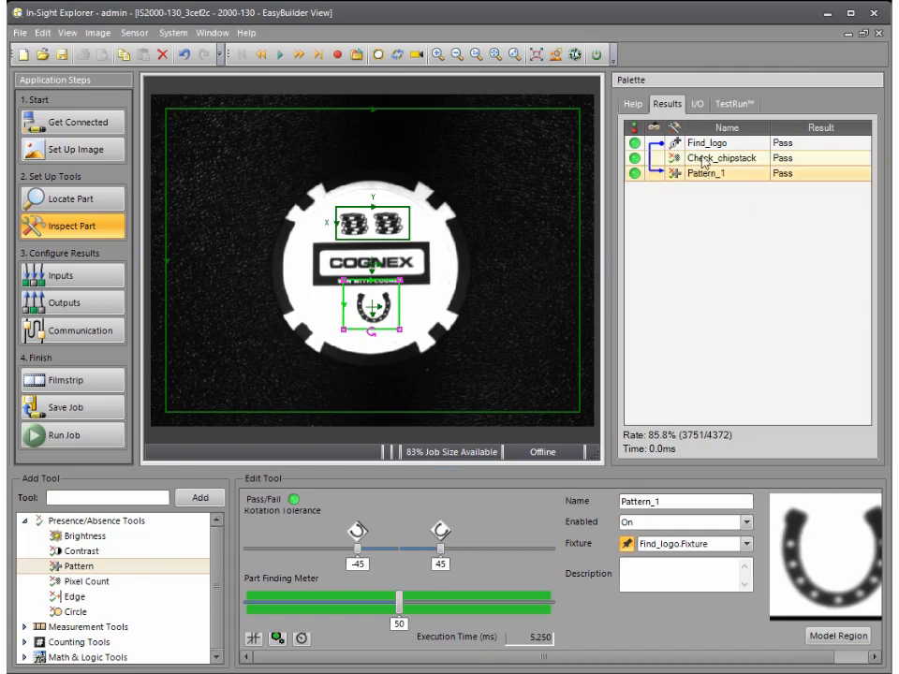
Rename the horseshoe pattern tool Find_shoe
click(694, 502)
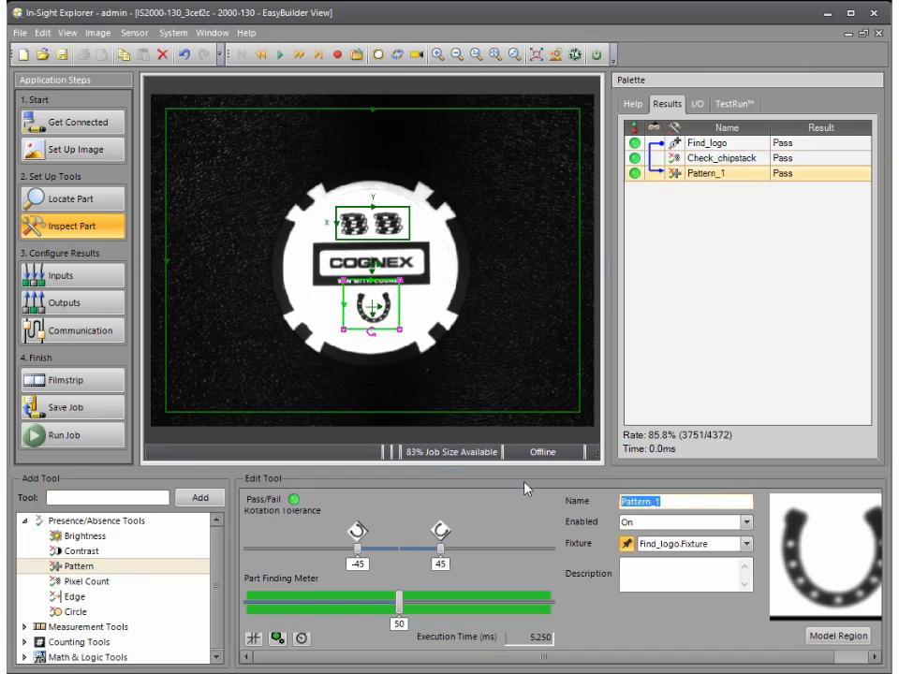
text(Find_hs)
key(BackSpace)
key(BackSpace)
text(shoe)
key(Return)
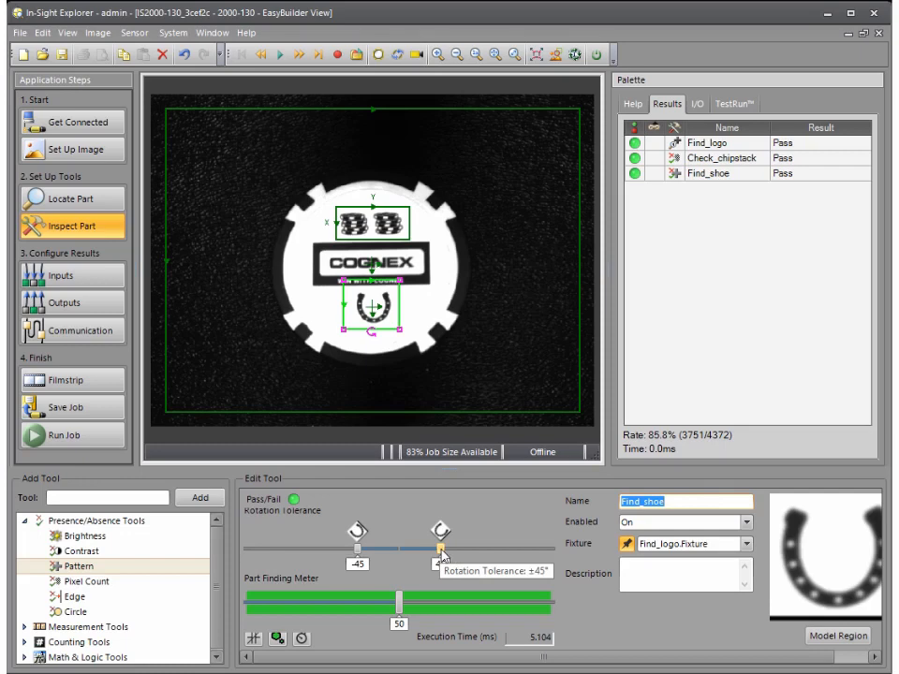
Narrow Find_shoe's rotation tolerance to ±14° and check the tools on continuously acquired images
drag(442, 554, 416, 554)
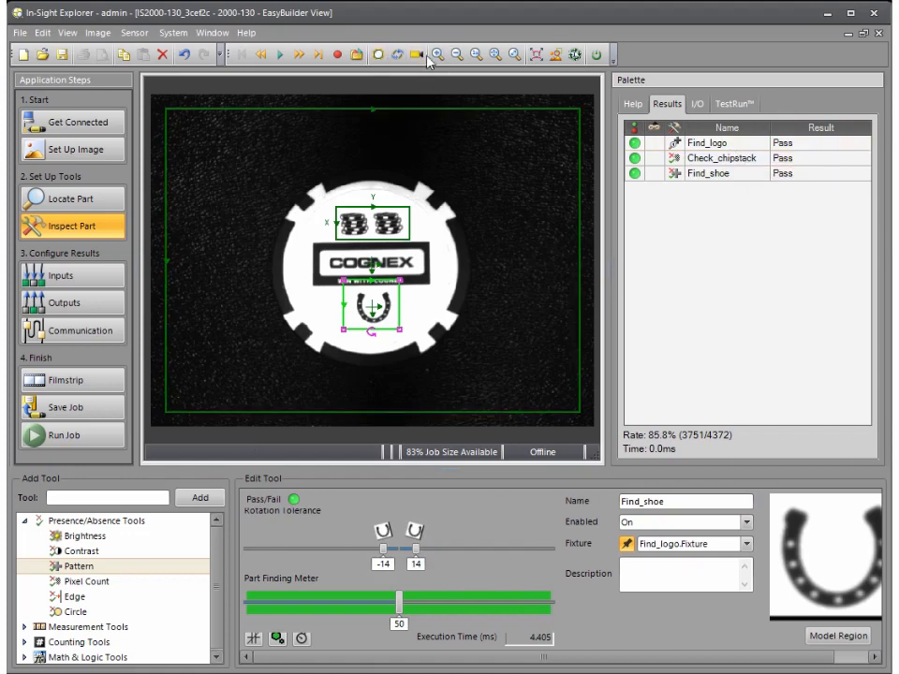
click(398, 56)
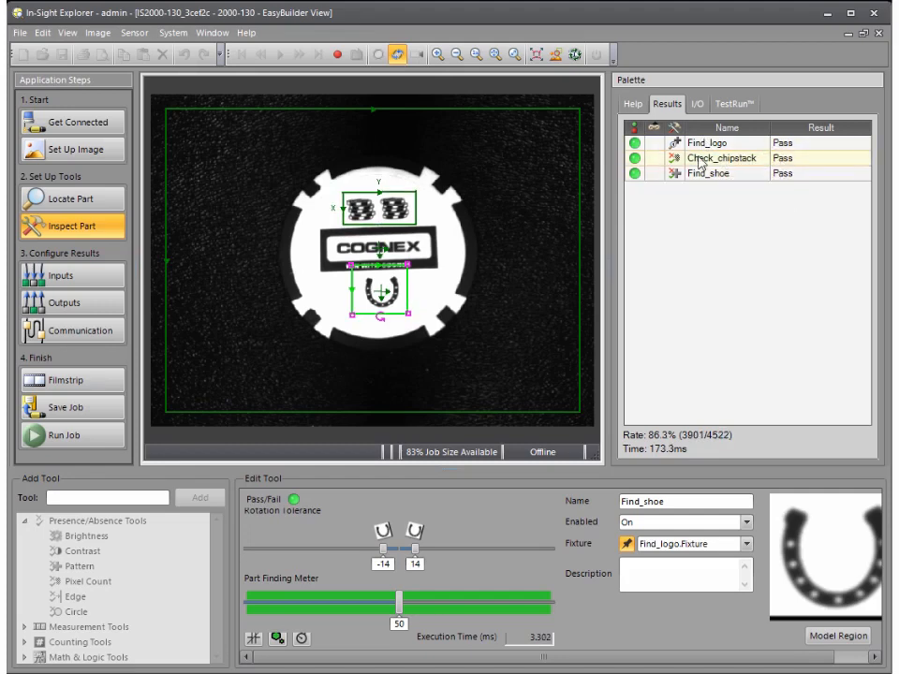
click(394, 56)
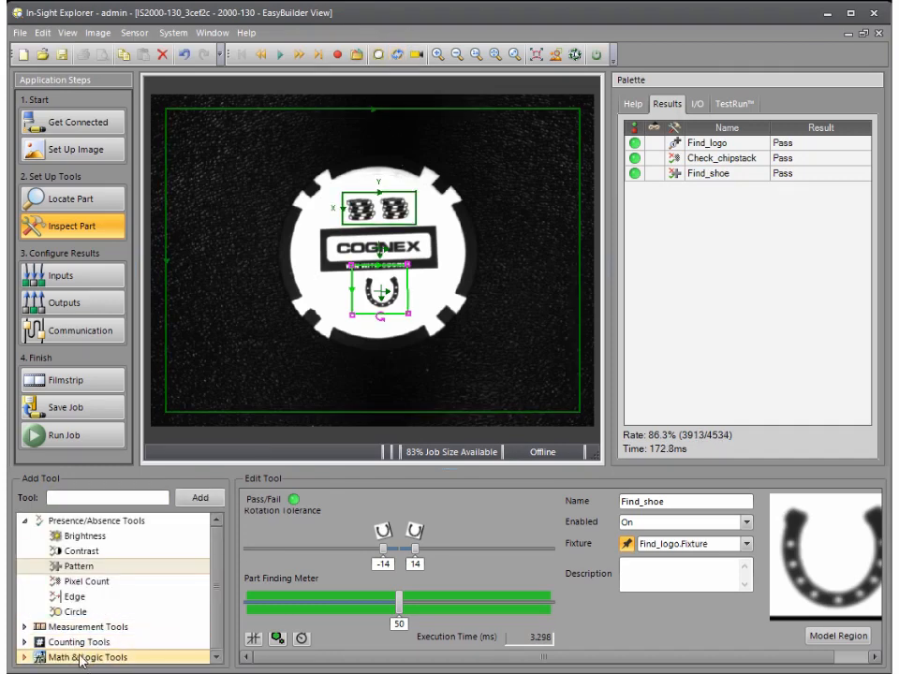
Add a Logic tool from the math and logic tools and move its result label just inside the upper-left corner of the search region
click(25, 659)
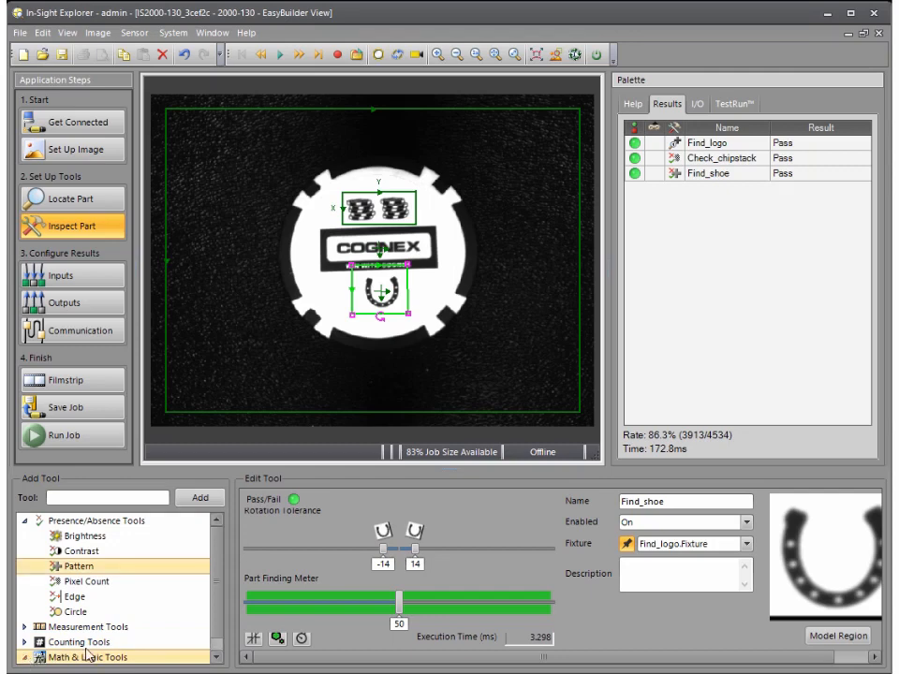
click(216, 657)
click(104, 658)
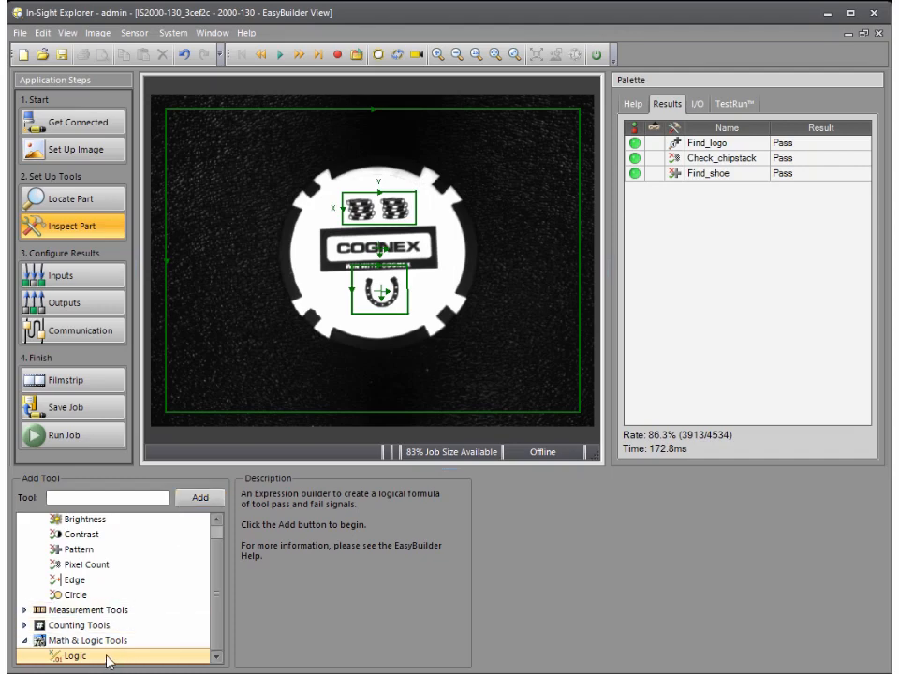
click(188, 500)
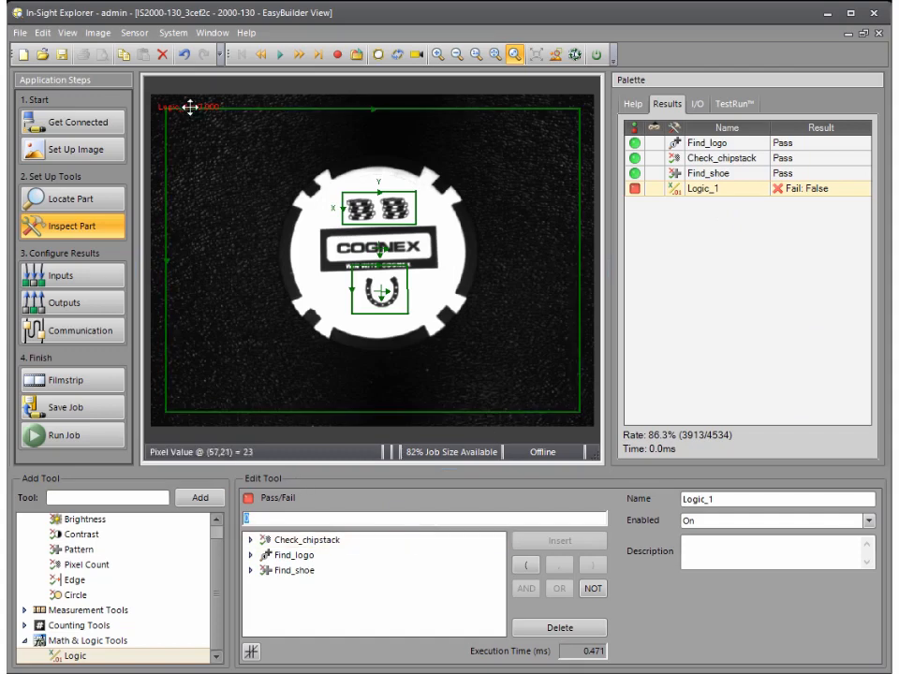
drag(186, 106, 203, 114)
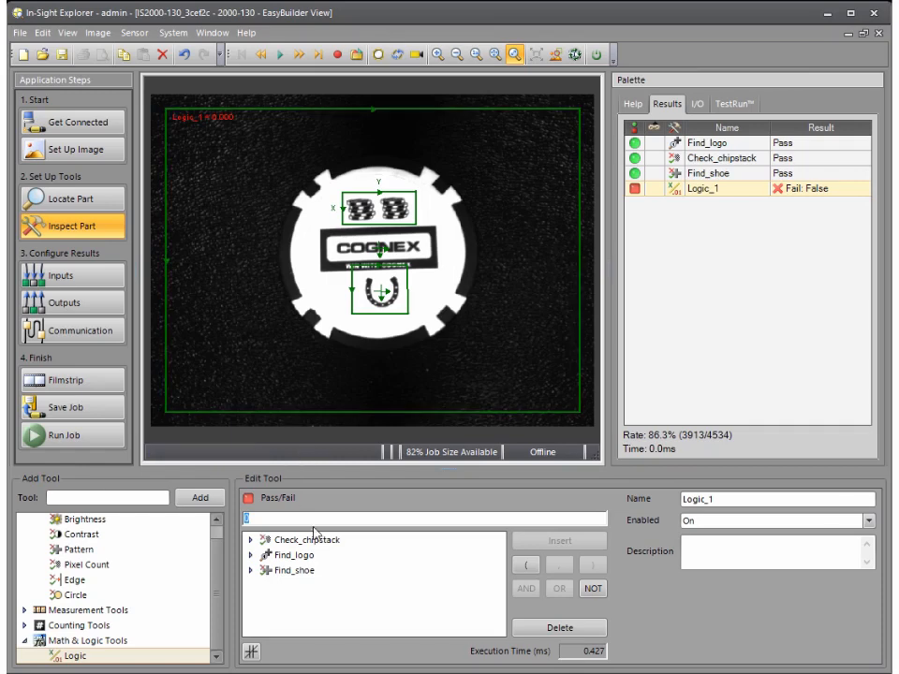
click(250, 541)
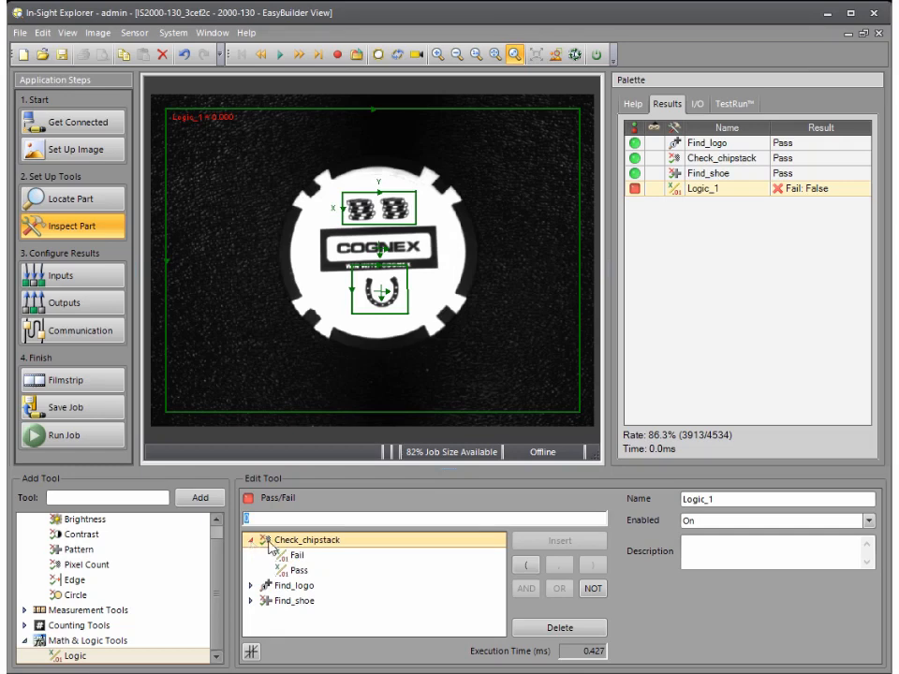
click(303, 573)
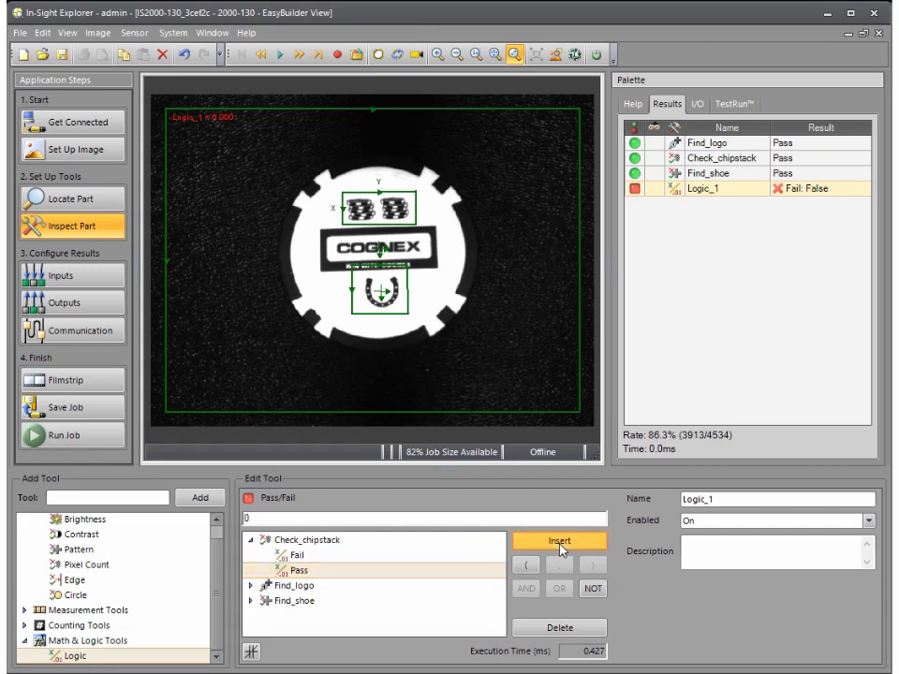
click(560, 542)
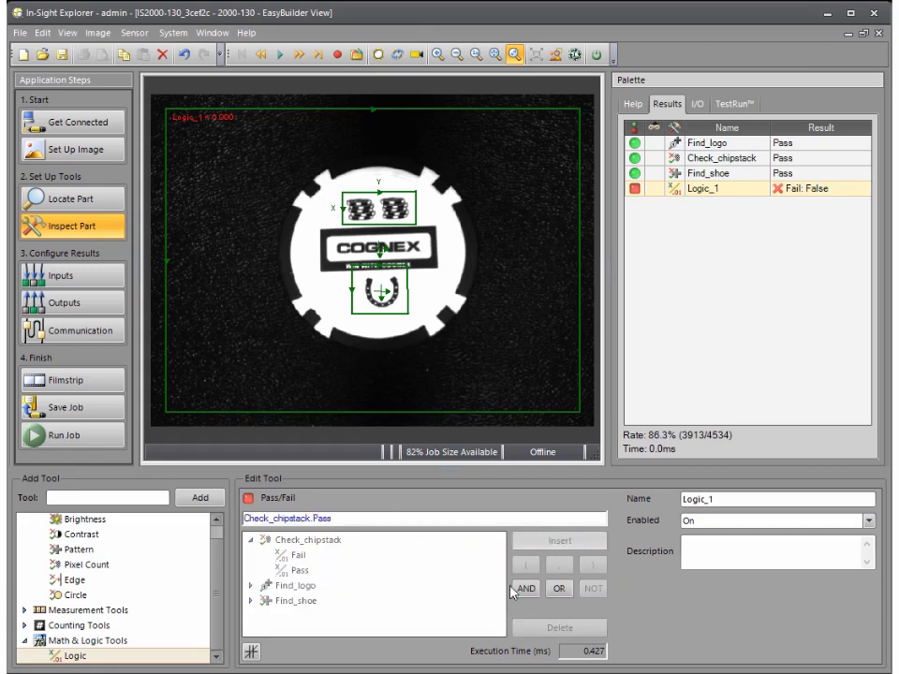
click(318, 518)
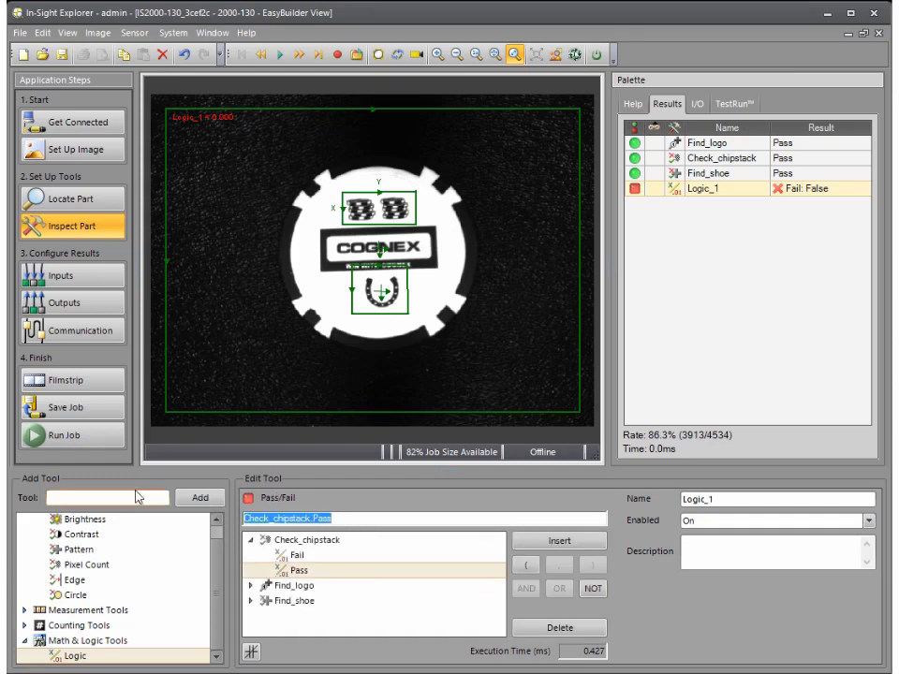
Enter Find_logo.Pass AND Check_chipstack.Pass as the start of the Logic tool's pass/fail expression
click(250, 585)
click(298, 600)
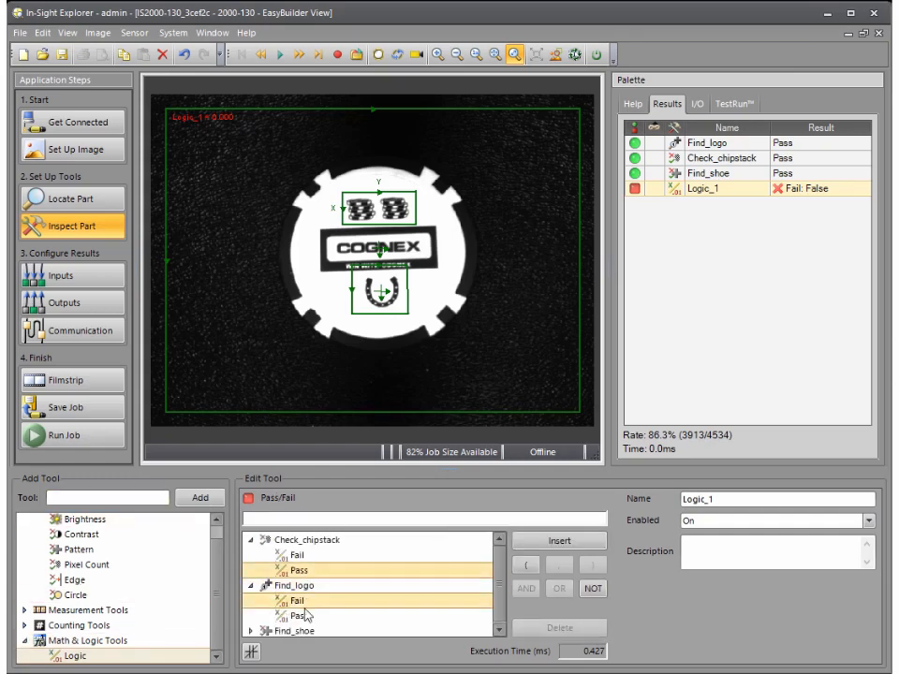
click(306, 614)
click(565, 540)
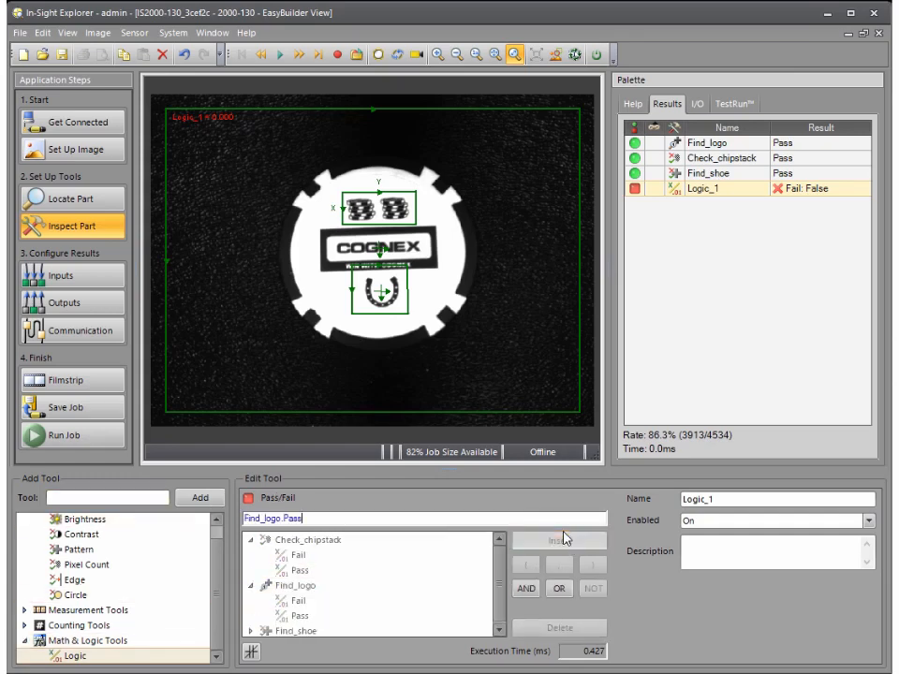
click(527, 588)
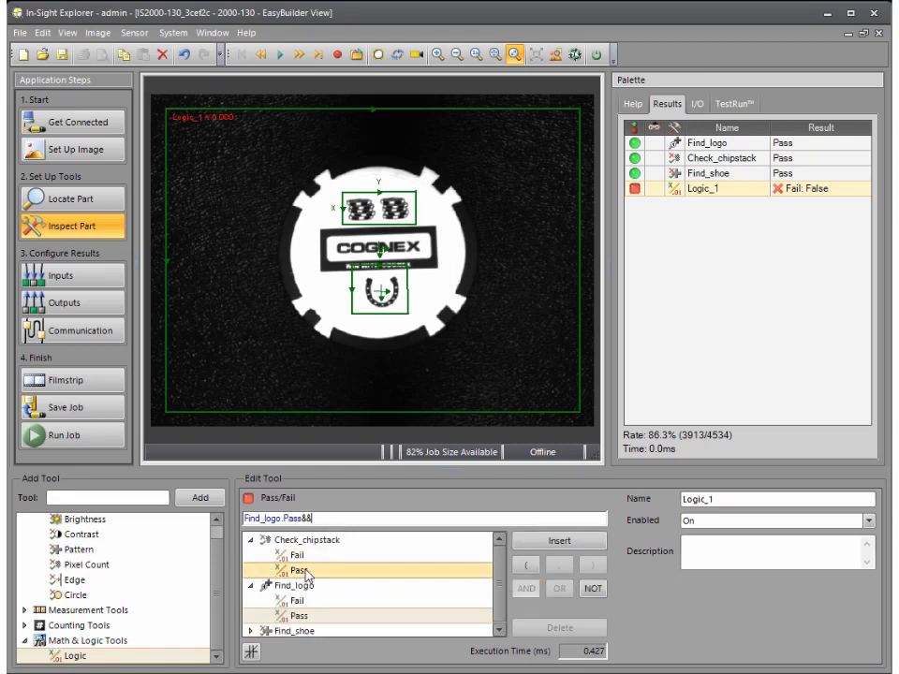
click(307, 573)
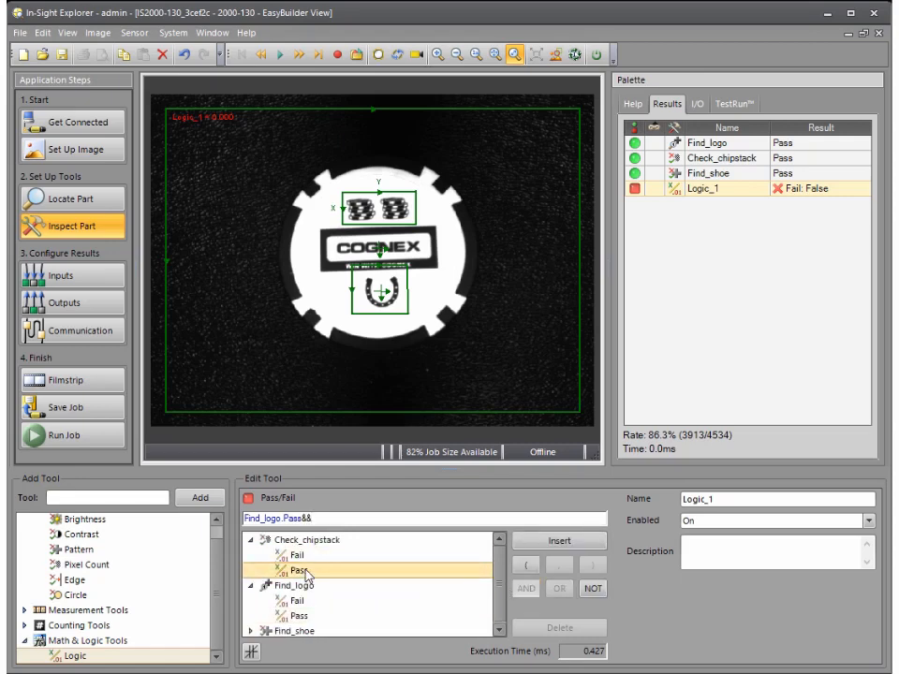
click(538, 543)
Extend the logic expression with AND Find_shoe.Pass
click(526, 589)
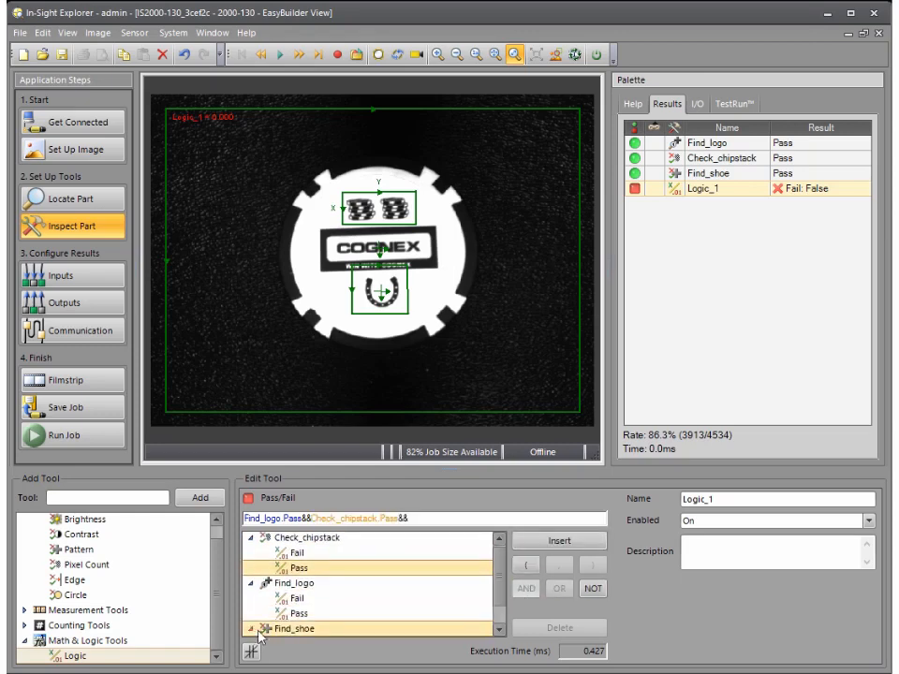
click(497, 632)
click(497, 631)
click(318, 629)
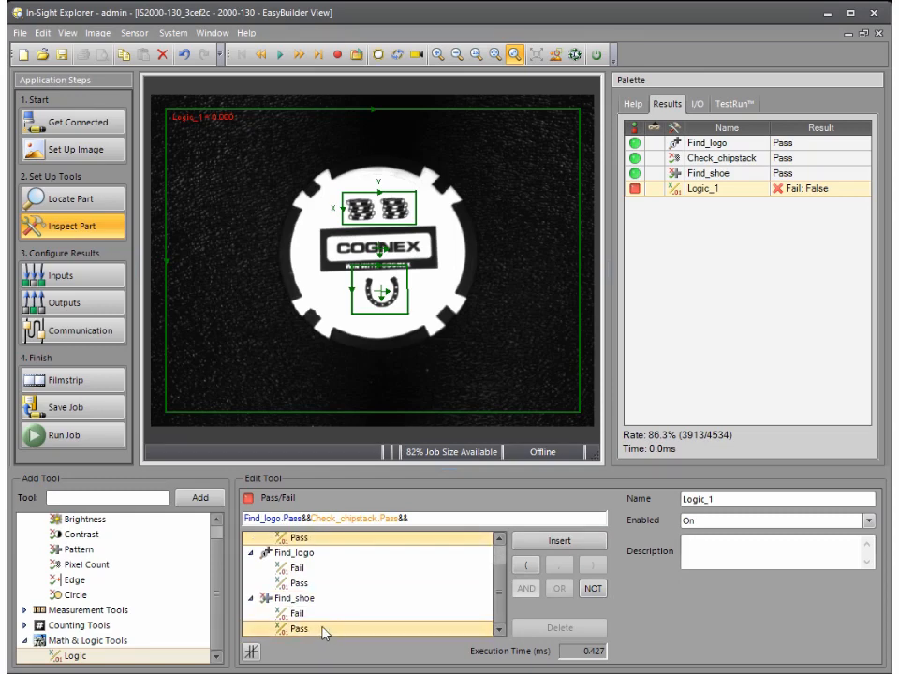
click(558, 542)
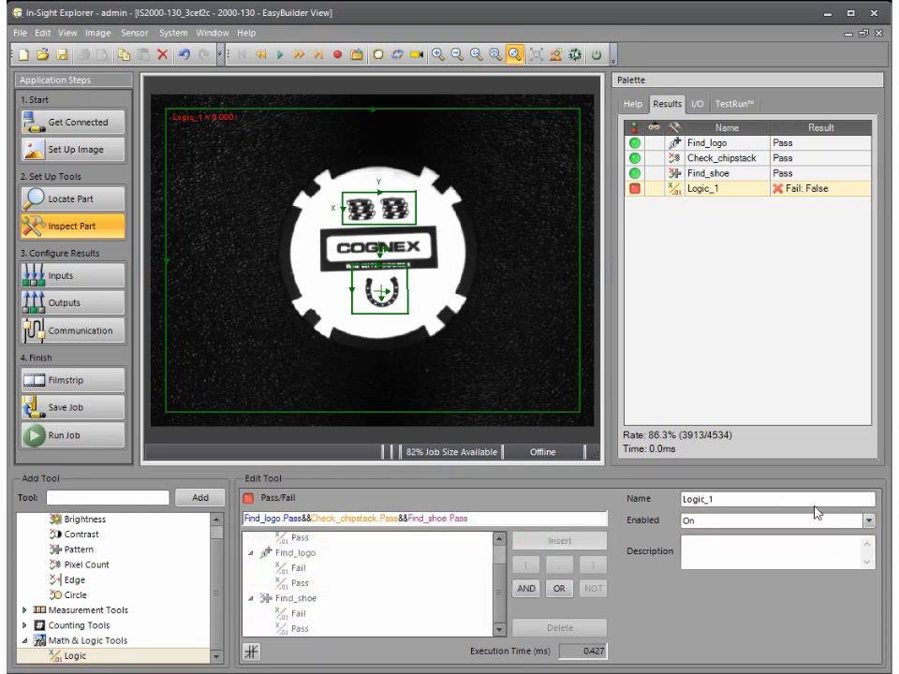
Rename the Logic tool Overall and check its result on continuously acquired images
drag(796, 501, 582, 465)
text(Overall)
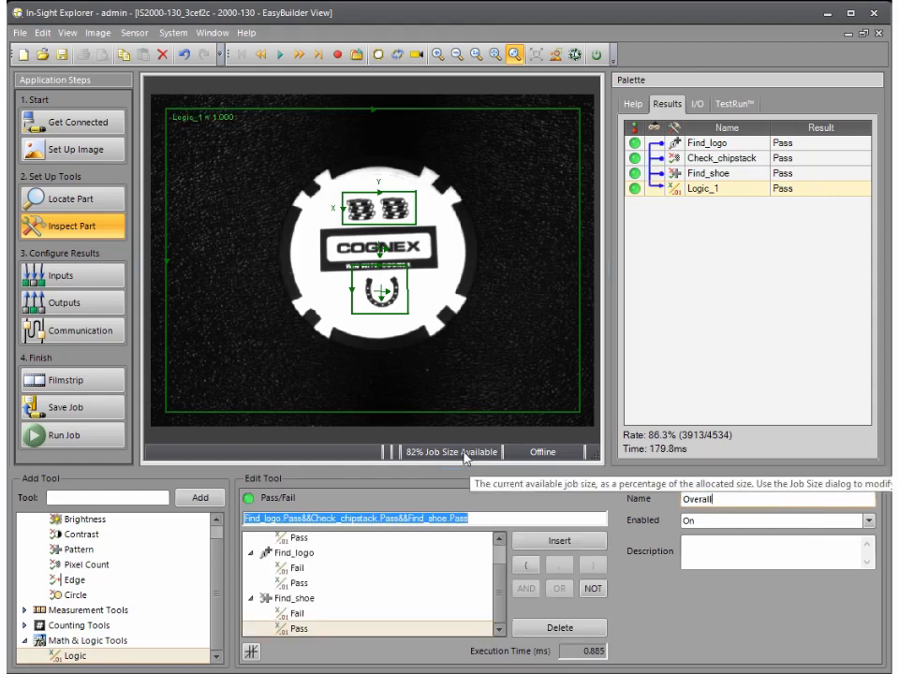
key(Return)
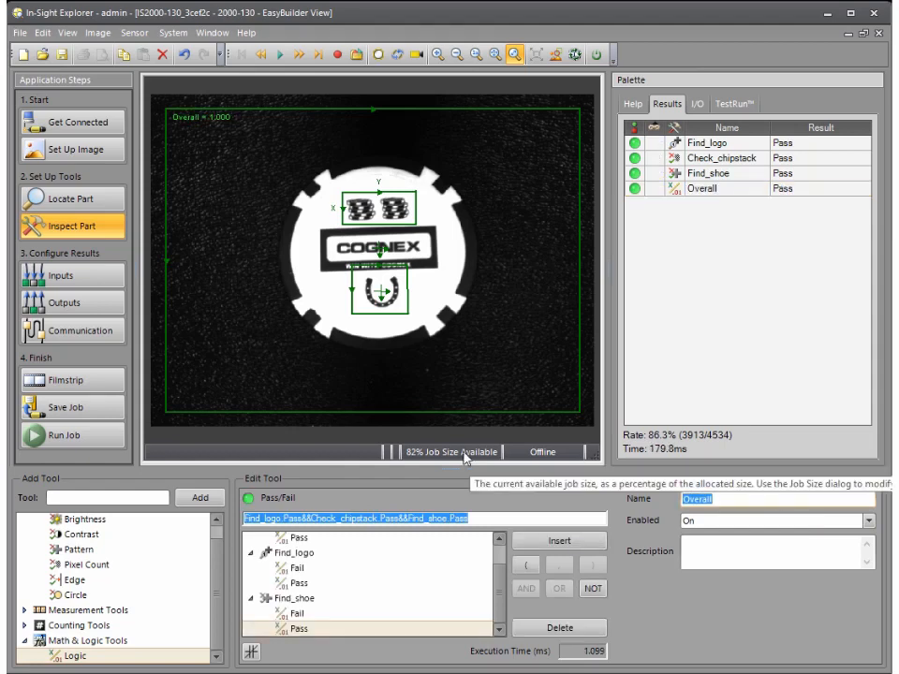
click(745, 191)
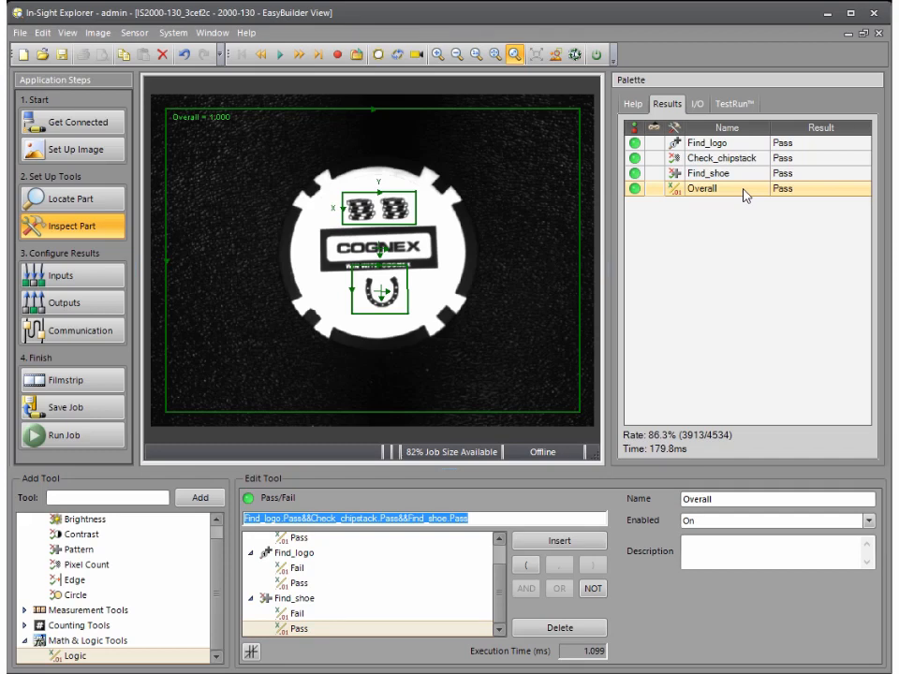
click(398, 56)
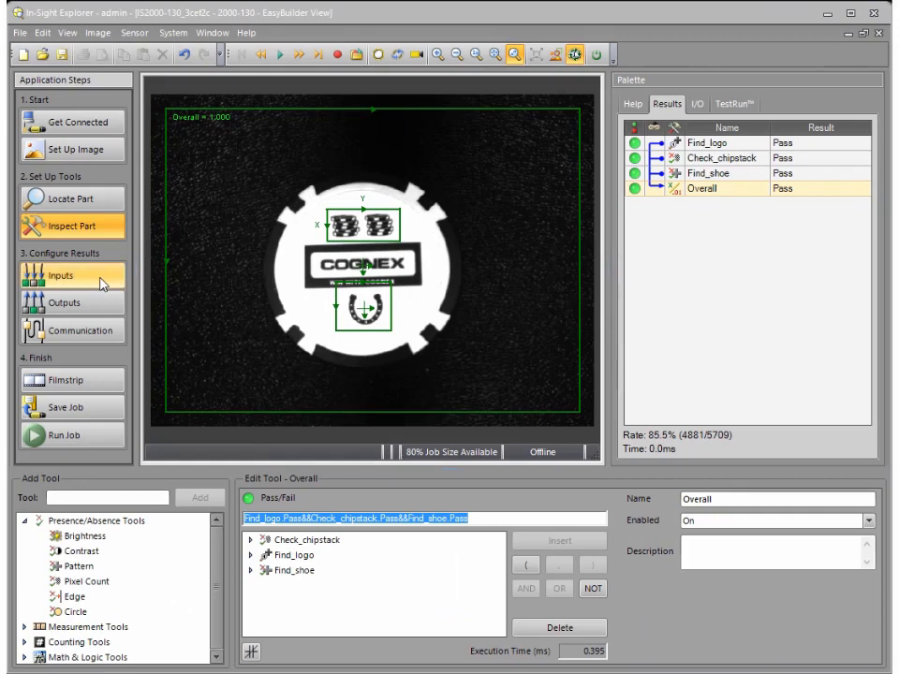
Review the signal types for discrete input Line 0, the job results available for output HSOUT 0, and the LED output assignments
click(102, 285)
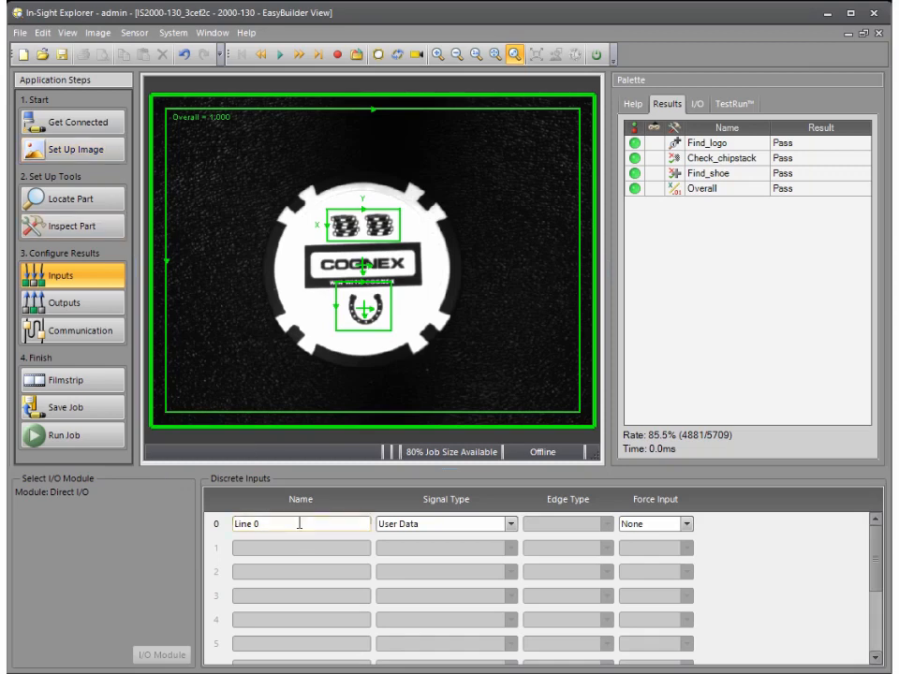
click(510, 525)
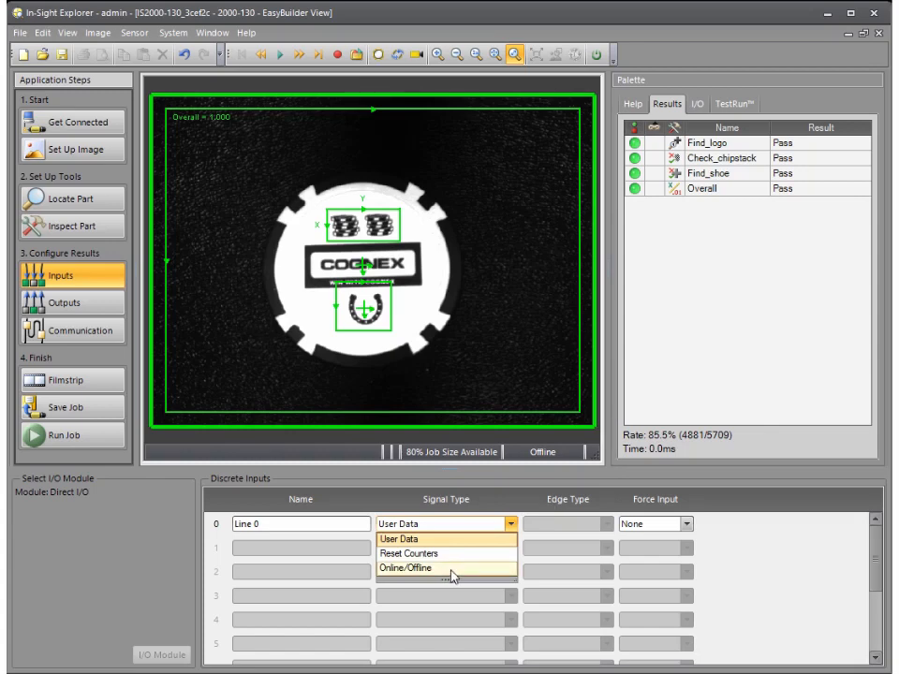
click(113, 307)
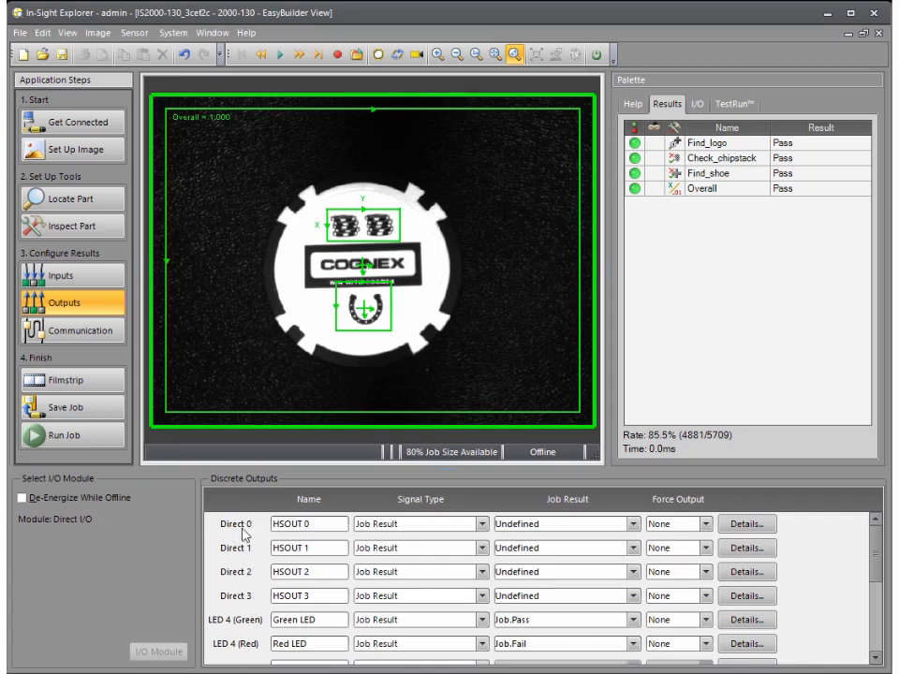
click(634, 525)
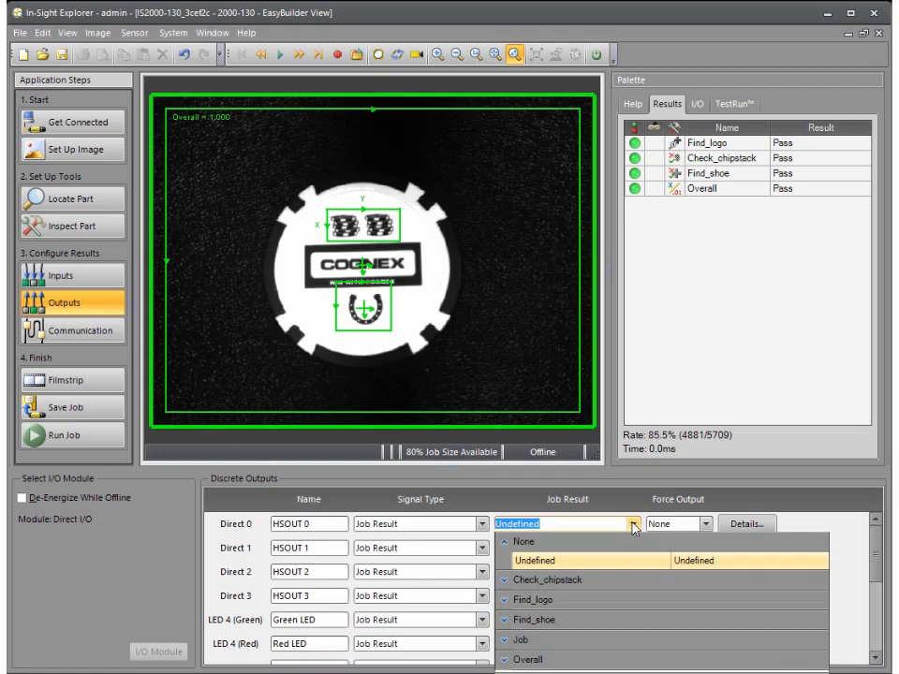
click(506, 580)
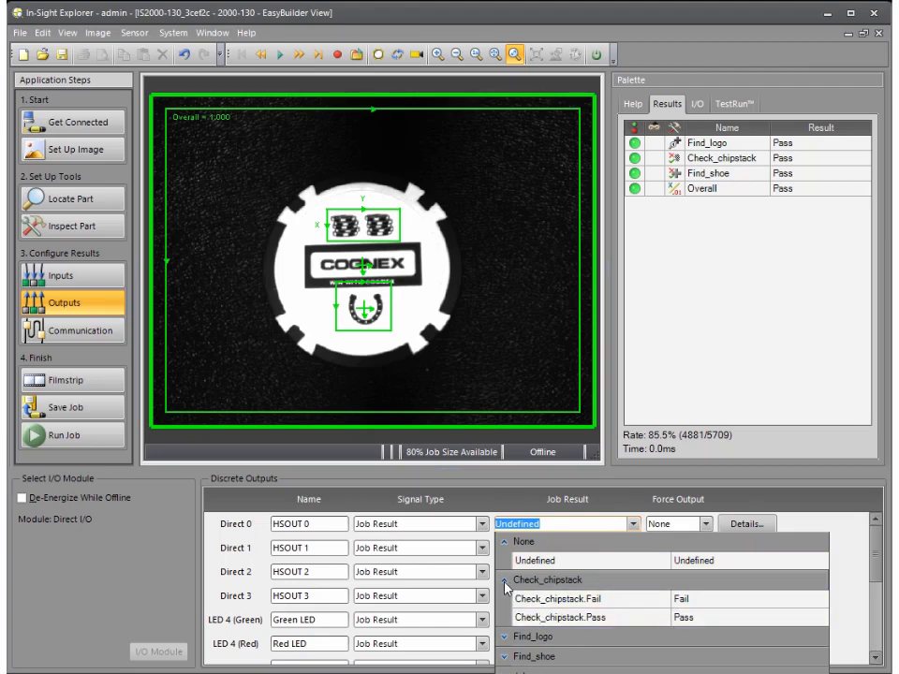
click(506, 581)
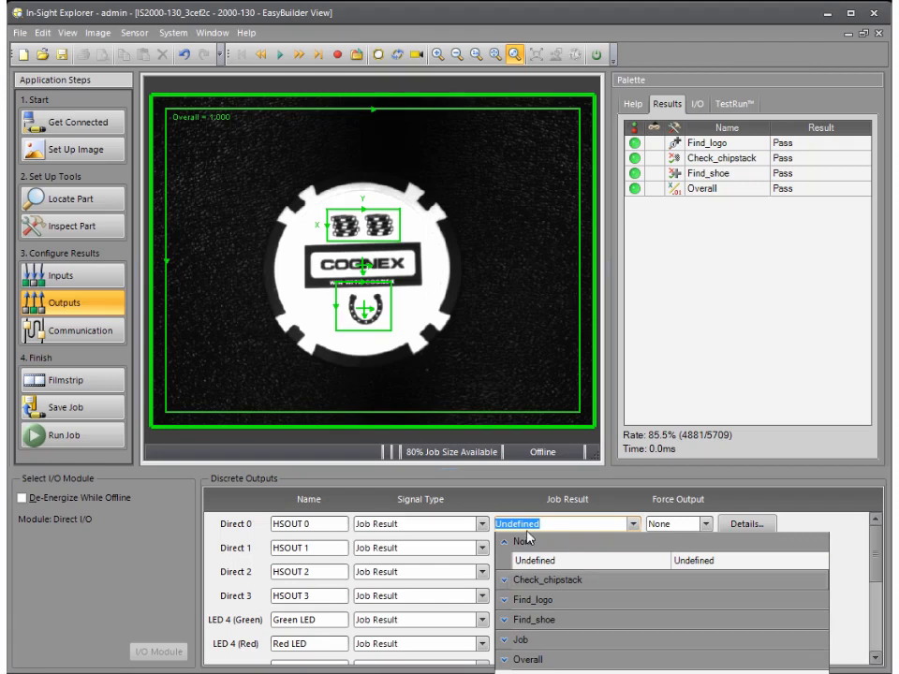
click(236, 527)
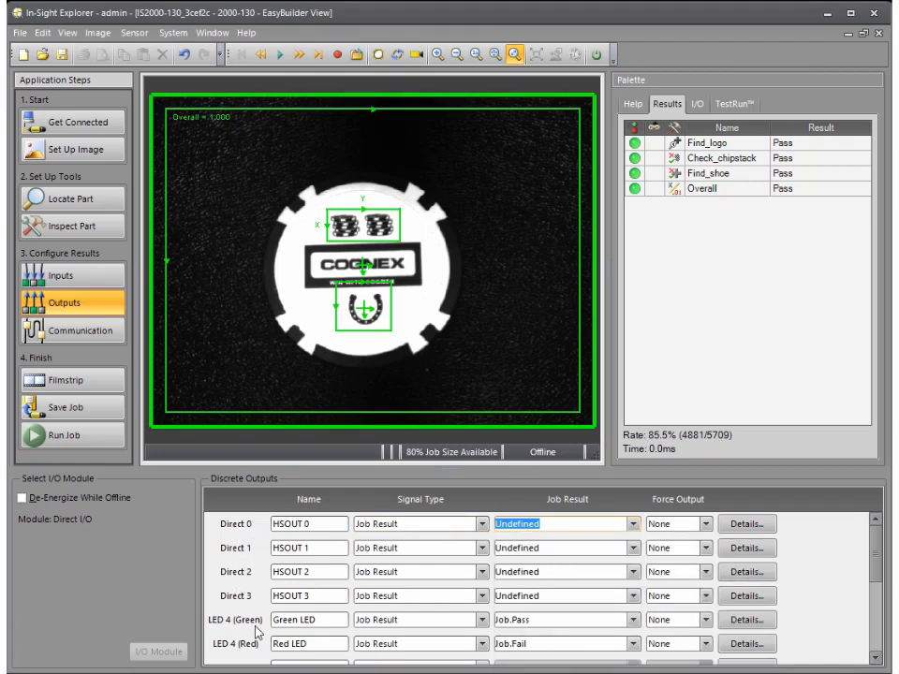
scroll(878, 553, down, 2)
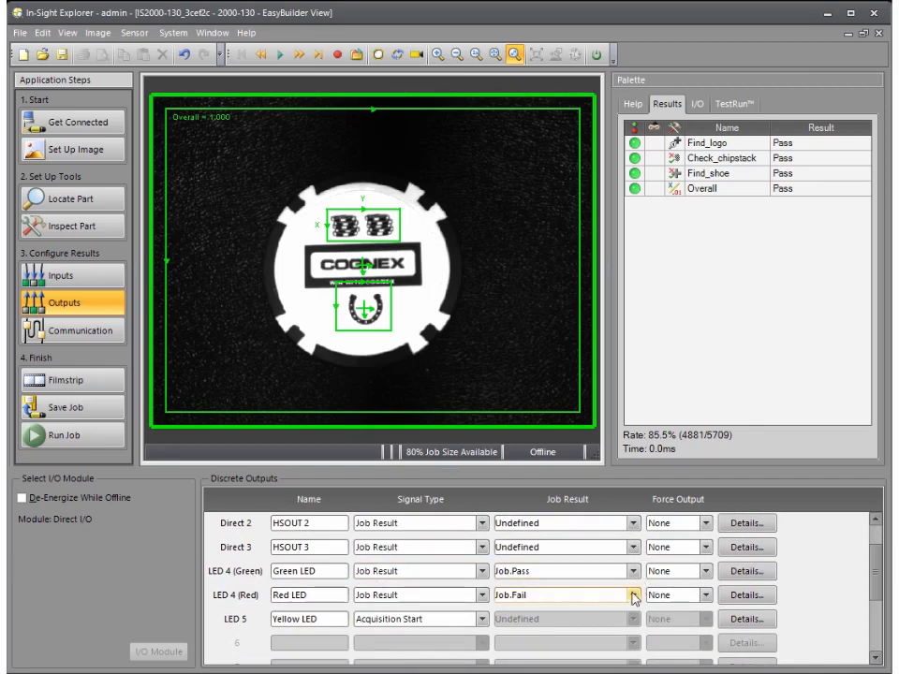
Examine which Check_chipstack parameters can be added as EtherNet/IP input data
click(118, 330)
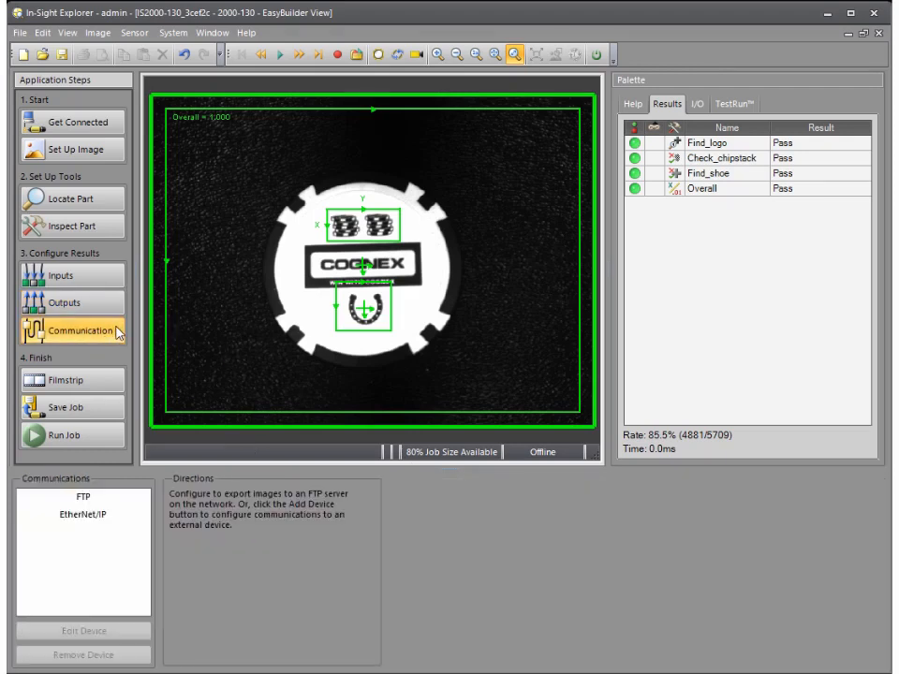
click(130, 519)
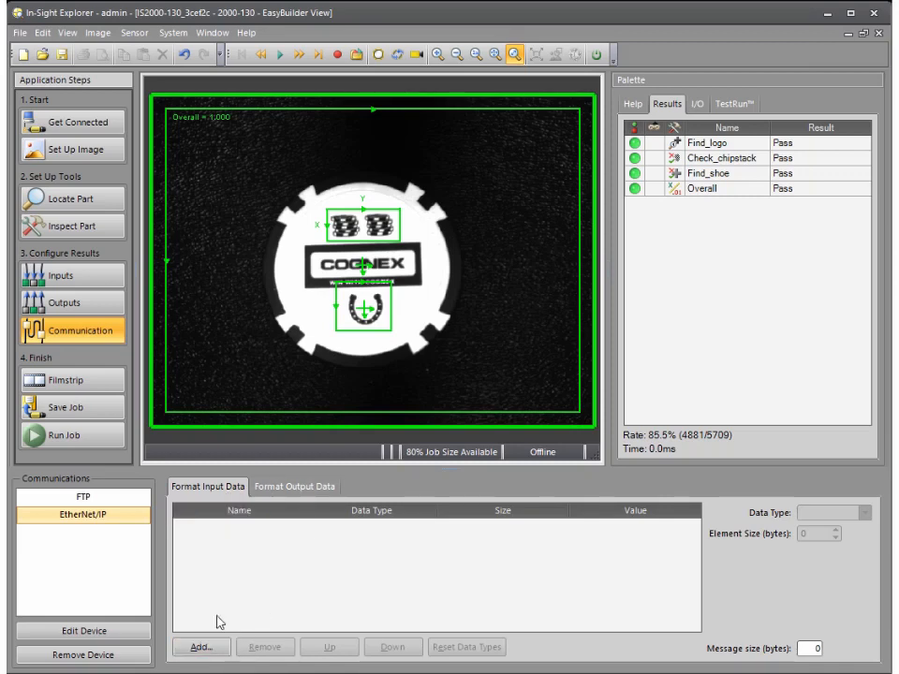
click(223, 647)
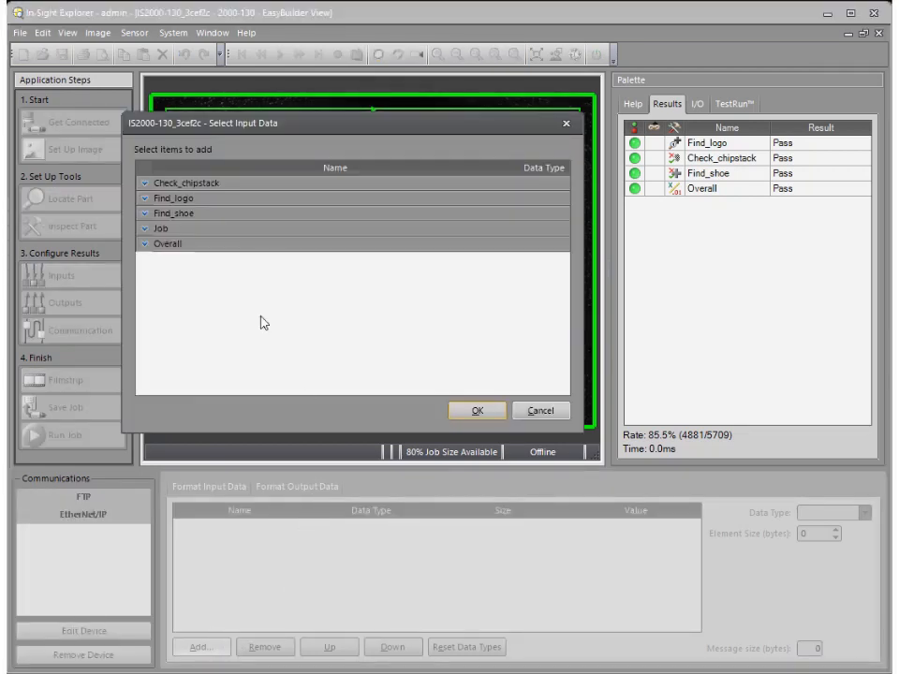
click(145, 184)
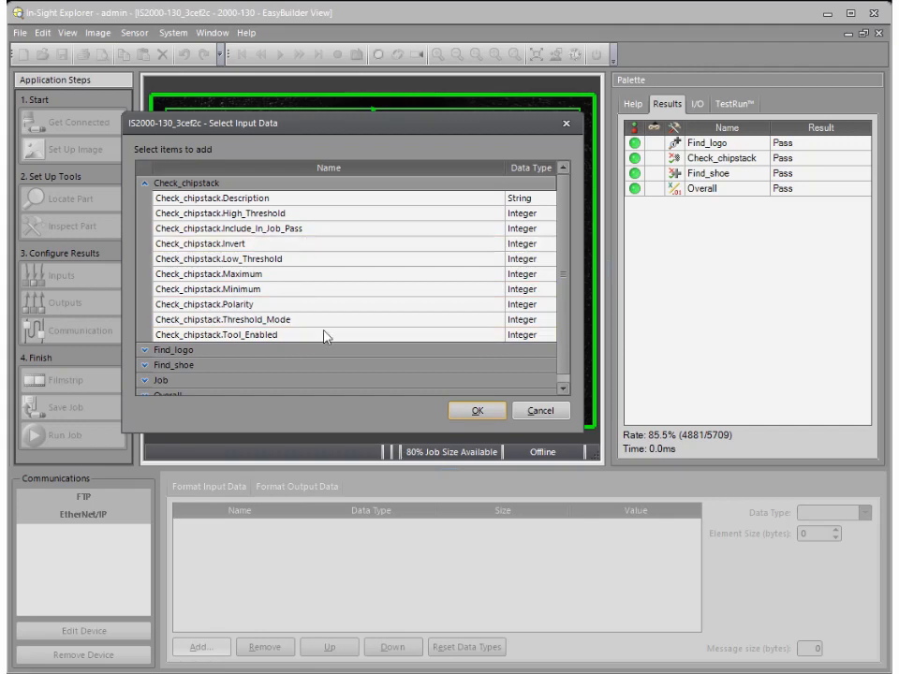
click(459, 415)
Examine which Acquisition, Find_logo, Find_shoe and Overall items can be added as EtherNet/IP output data
click(311, 491)
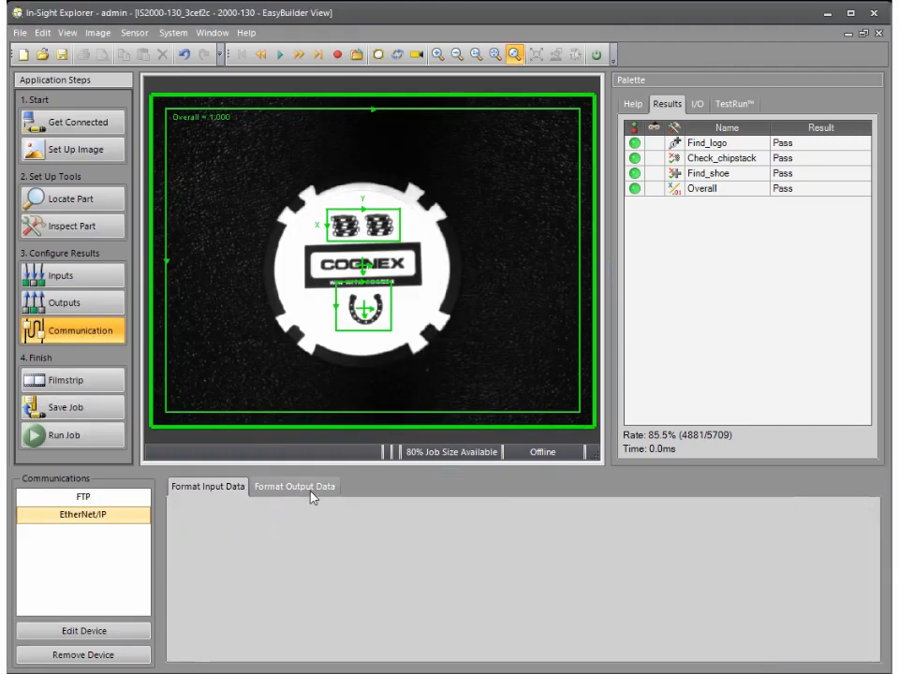
click(199, 647)
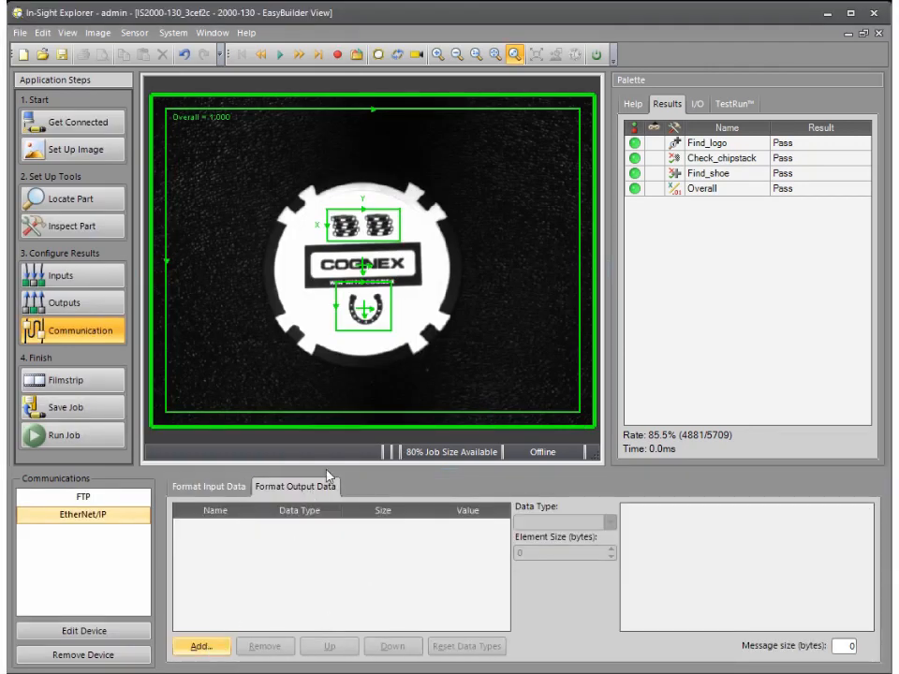
click(142, 189)
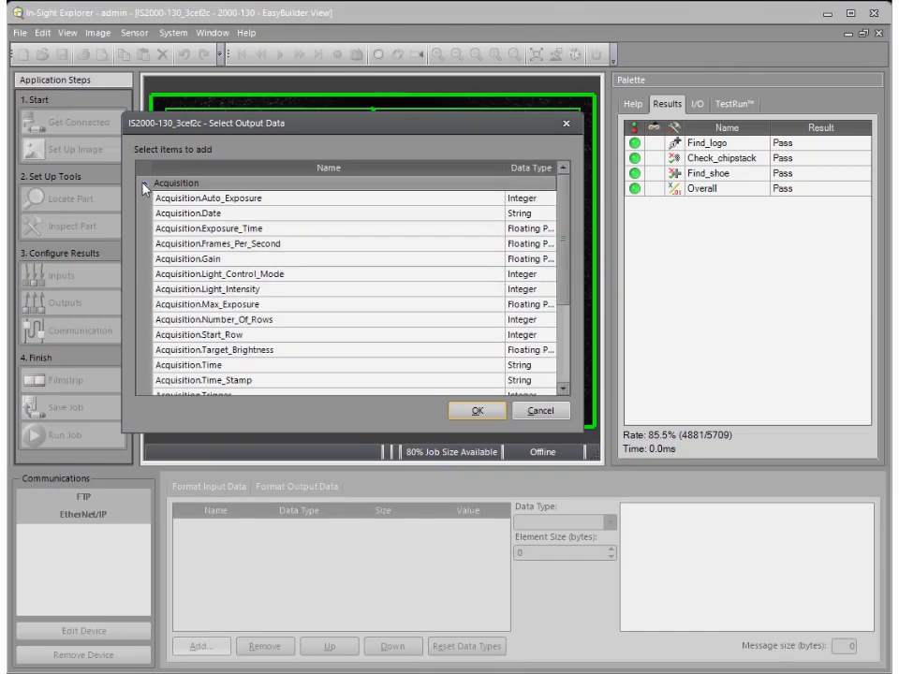
mouse_move(563, 229)
mouse_down()
mouse_move(573, 262)
mouse_move(576, 227)
mouse_up()
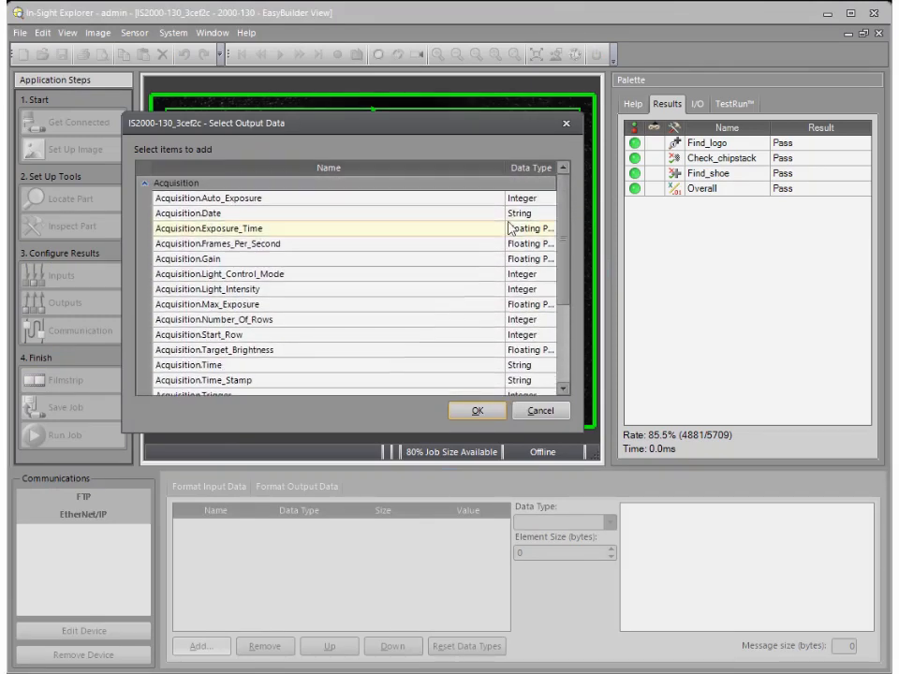
click(143, 184)
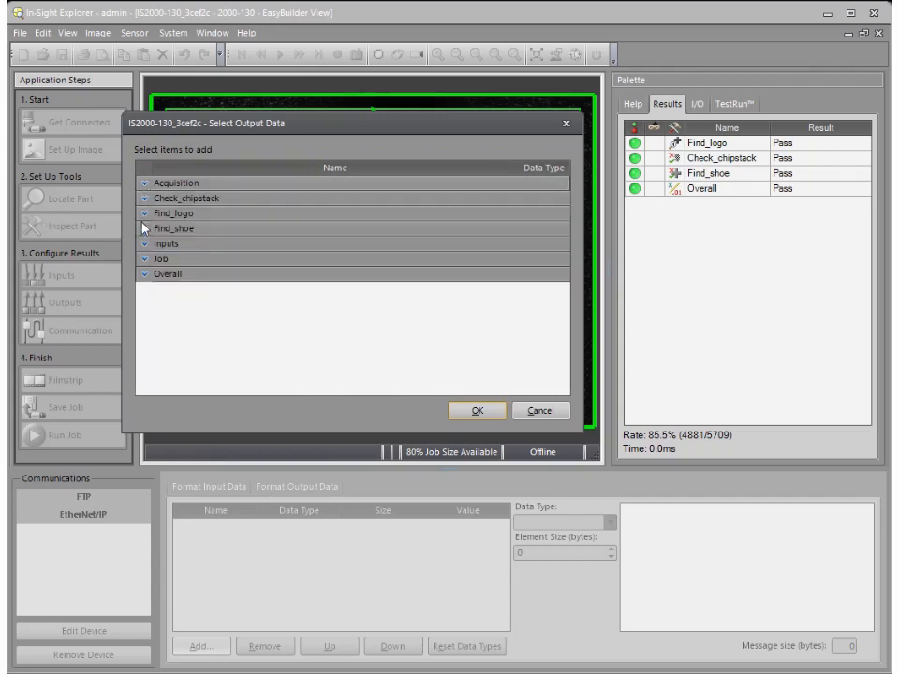
click(145, 214)
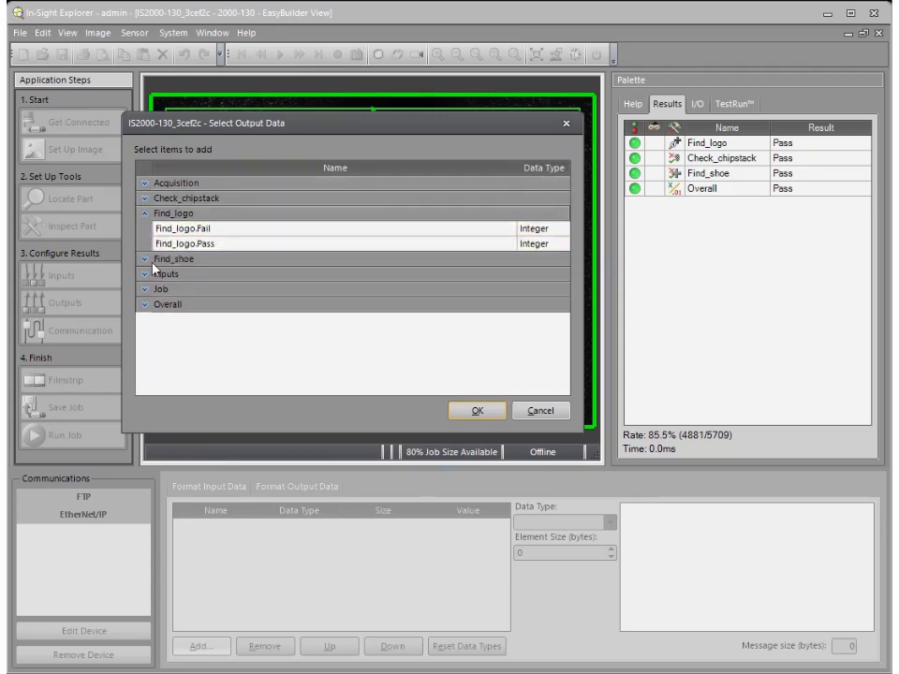
click(144, 260)
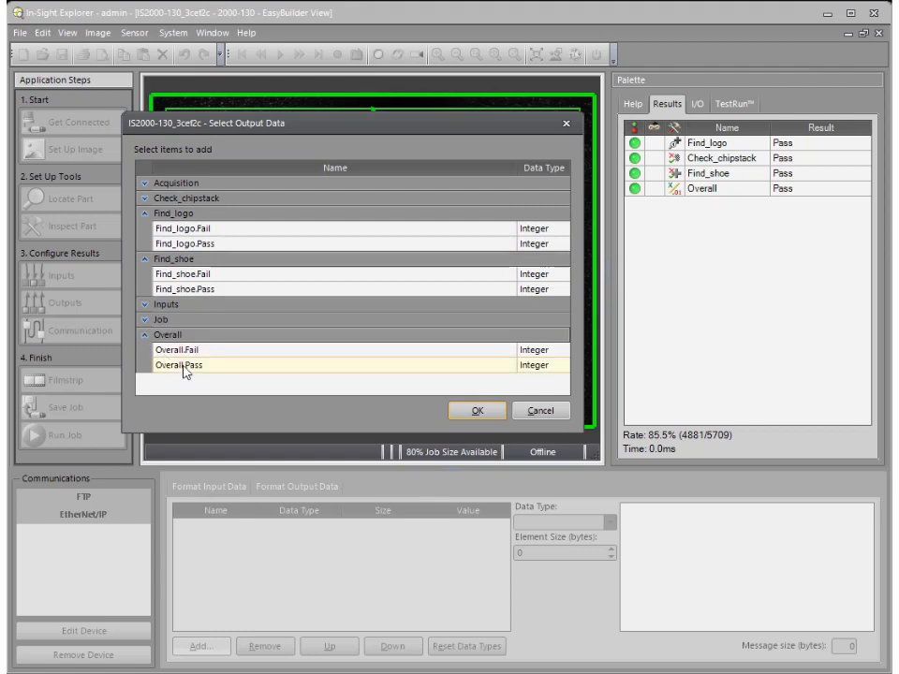
click(479, 413)
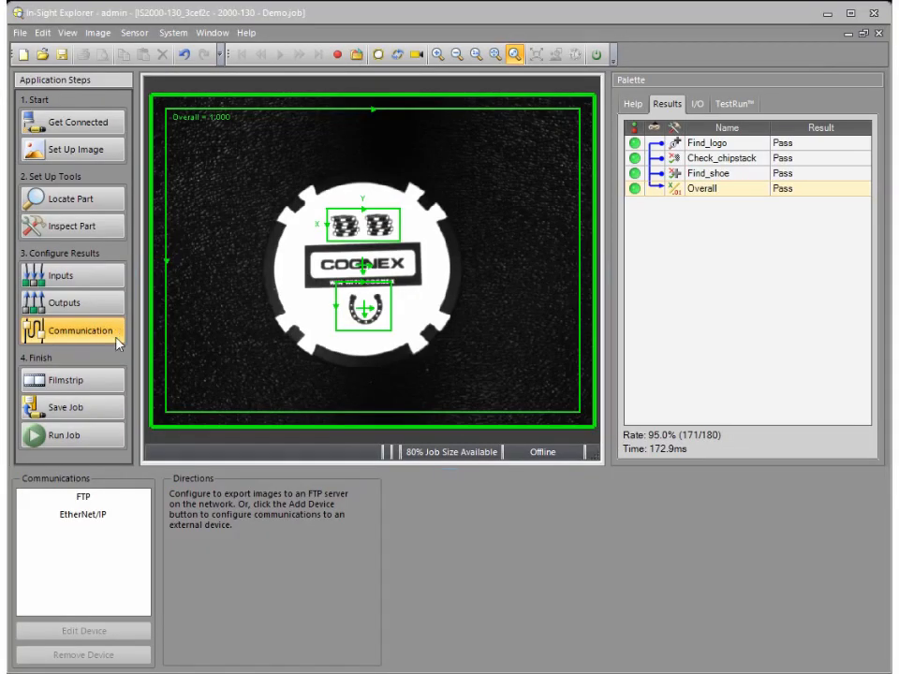
Set Demo.job as the startup job and enable starting the sensor in online mode
click(104, 415)
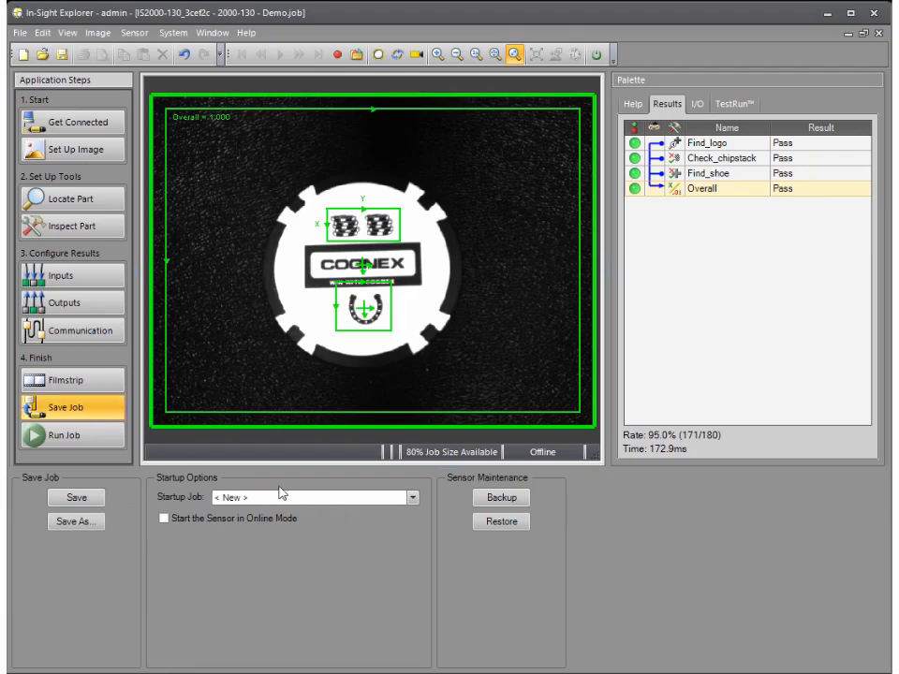
click(412, 499)
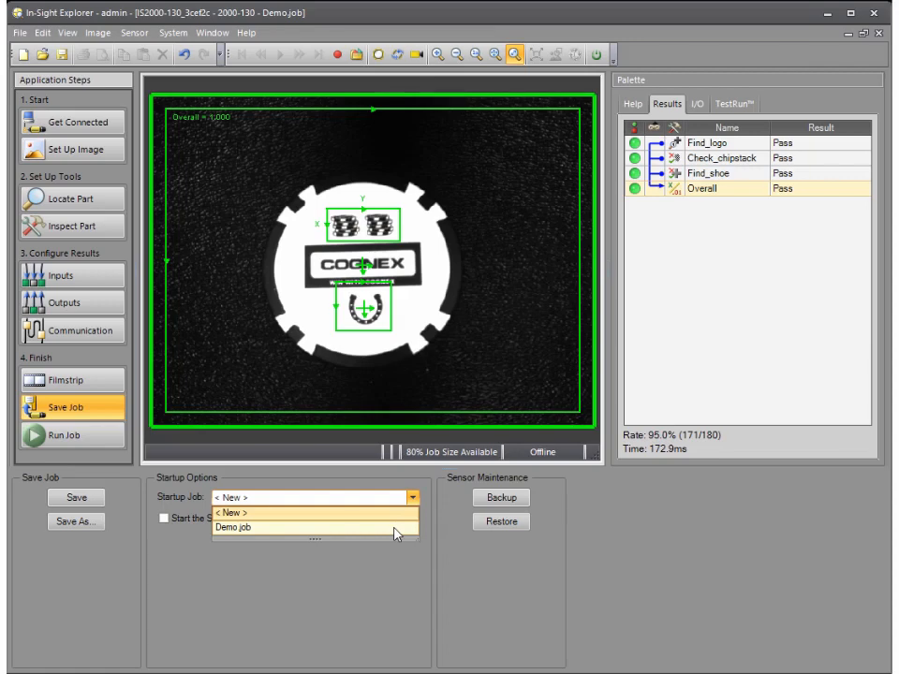
click(394, 528)
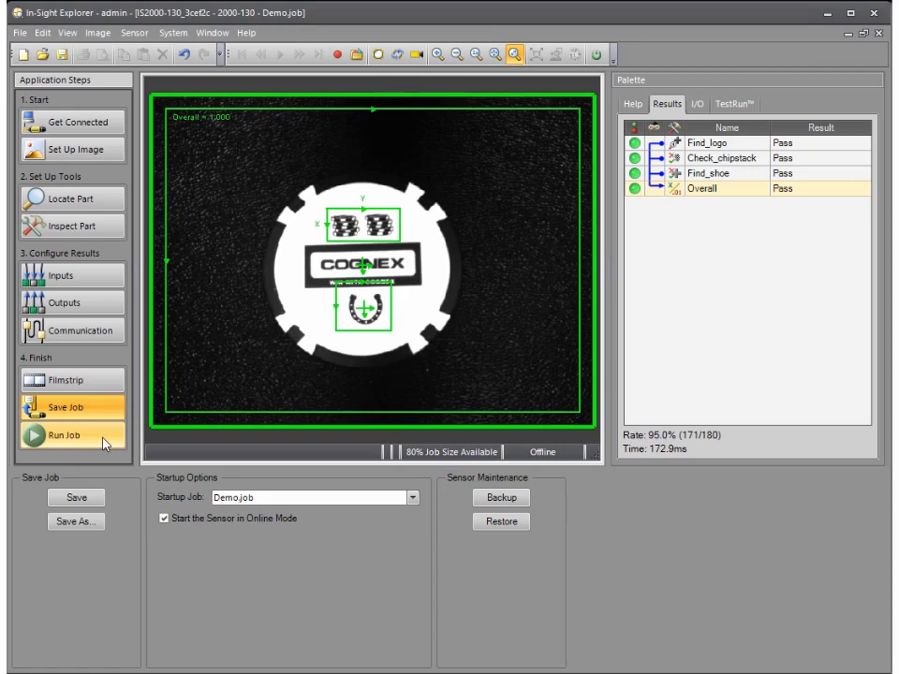
Clear the job's pass/fail totals and review the result display options for the run view
click(67, 435)
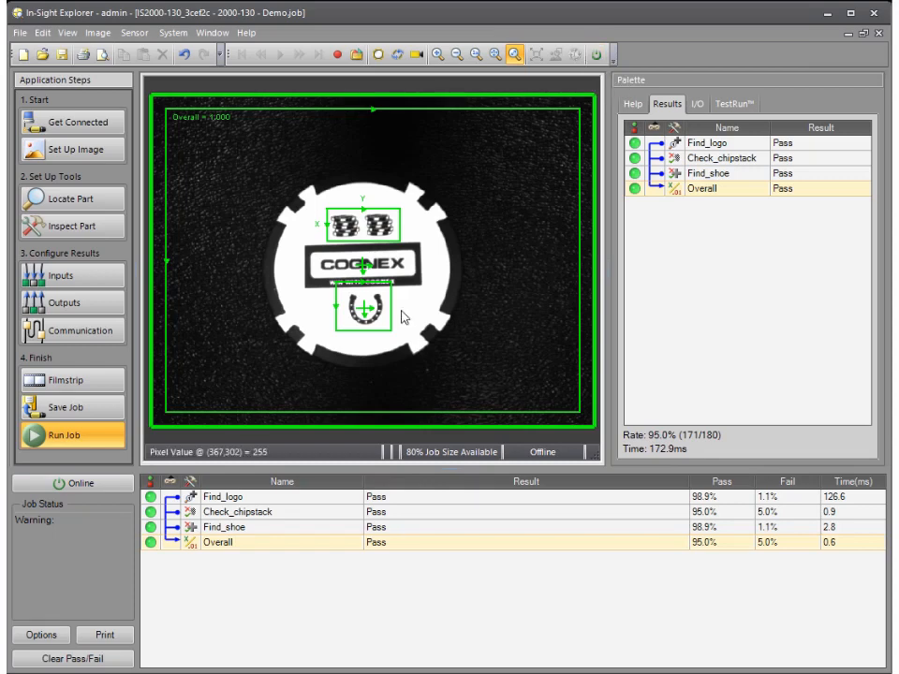
click(82, 662)
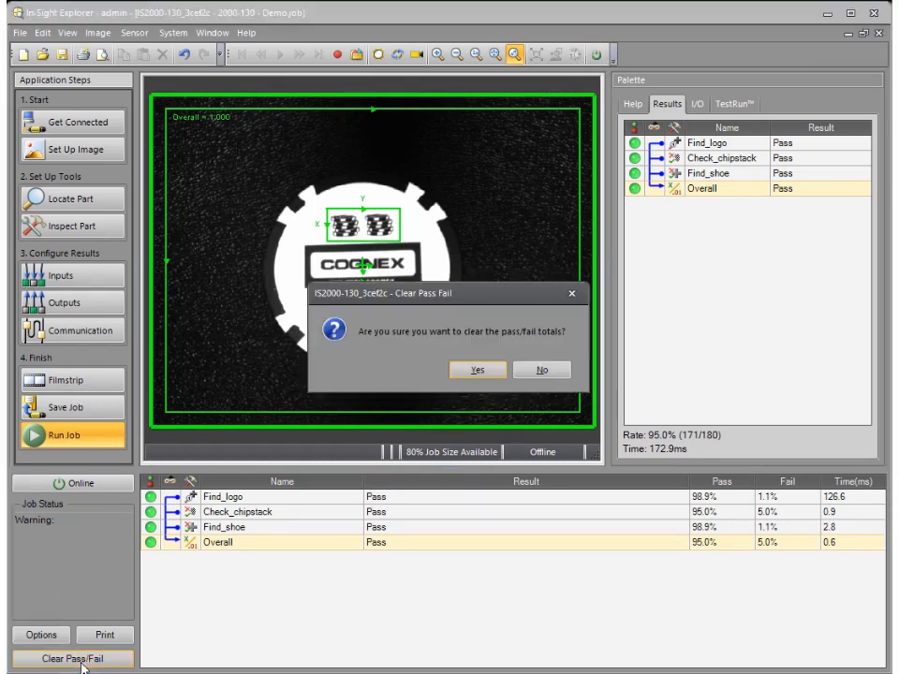
click(476, 373)
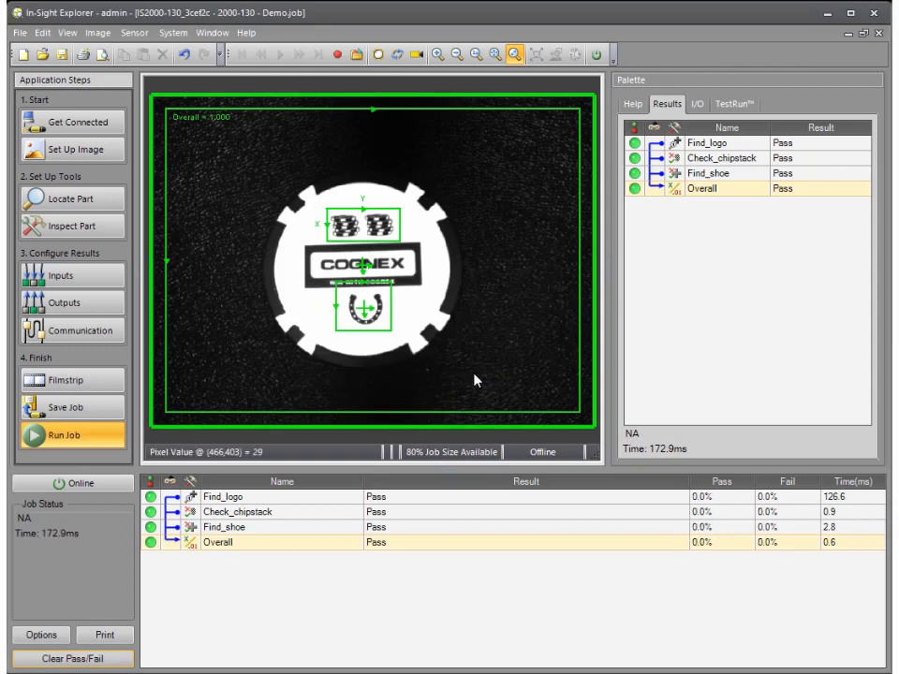
click(58, 636)
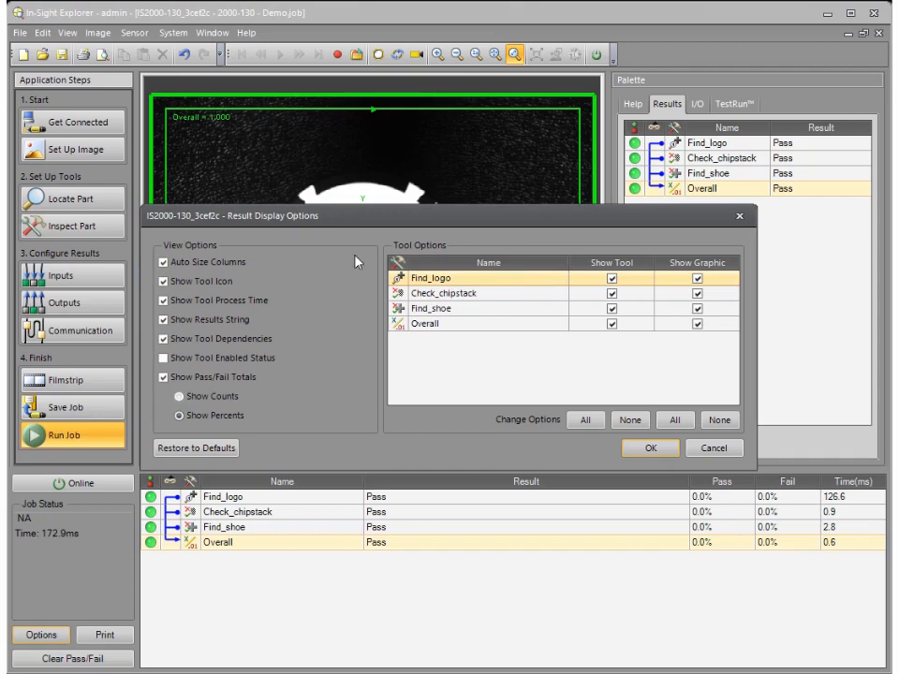
click(651, 449)
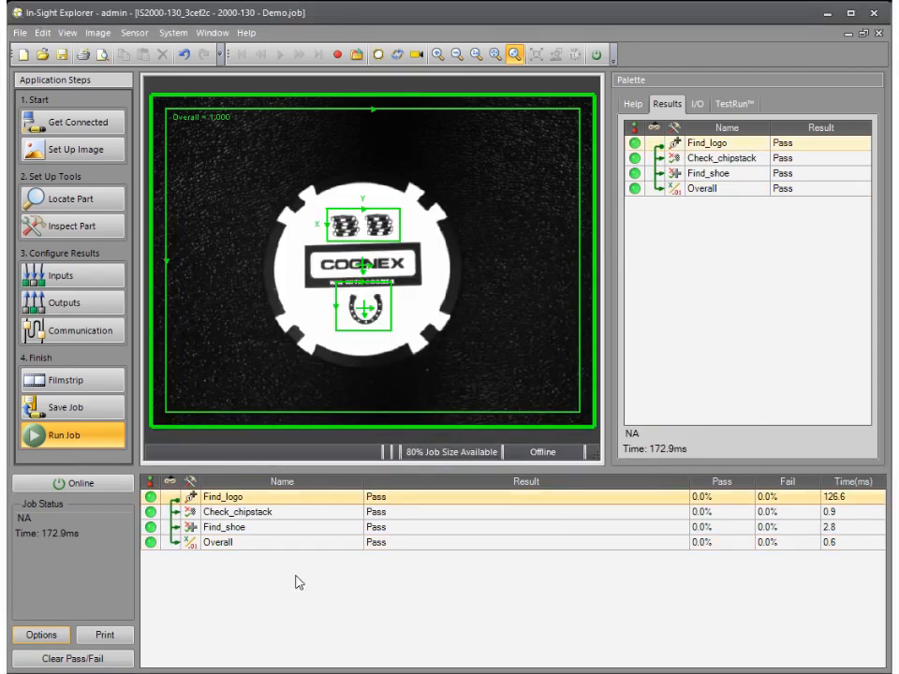
Run the job online to check the pass rates and tool times, and take the sensor offline again
click(595, 56)
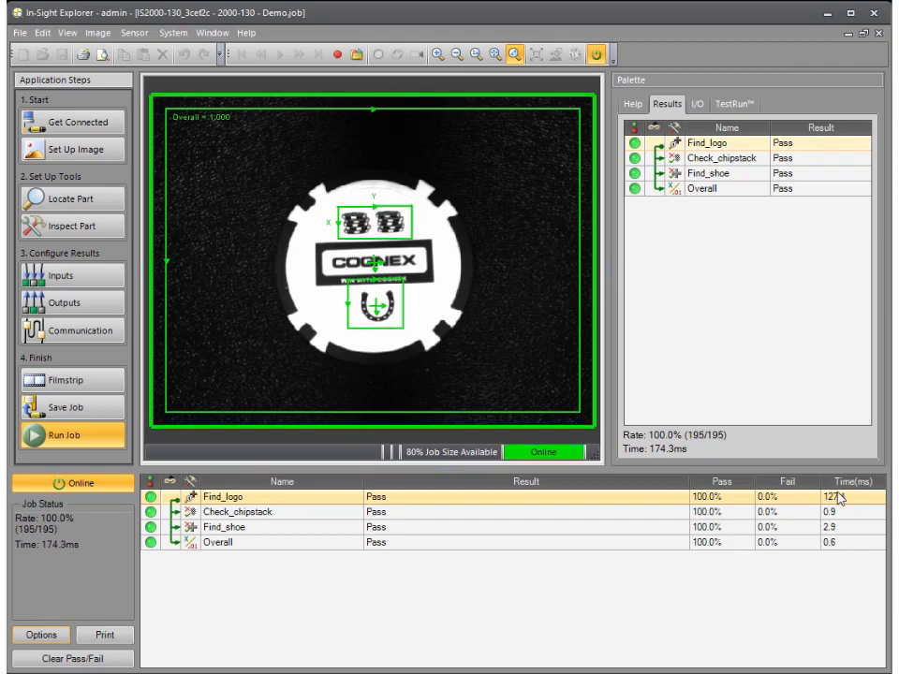
click(107, 484)
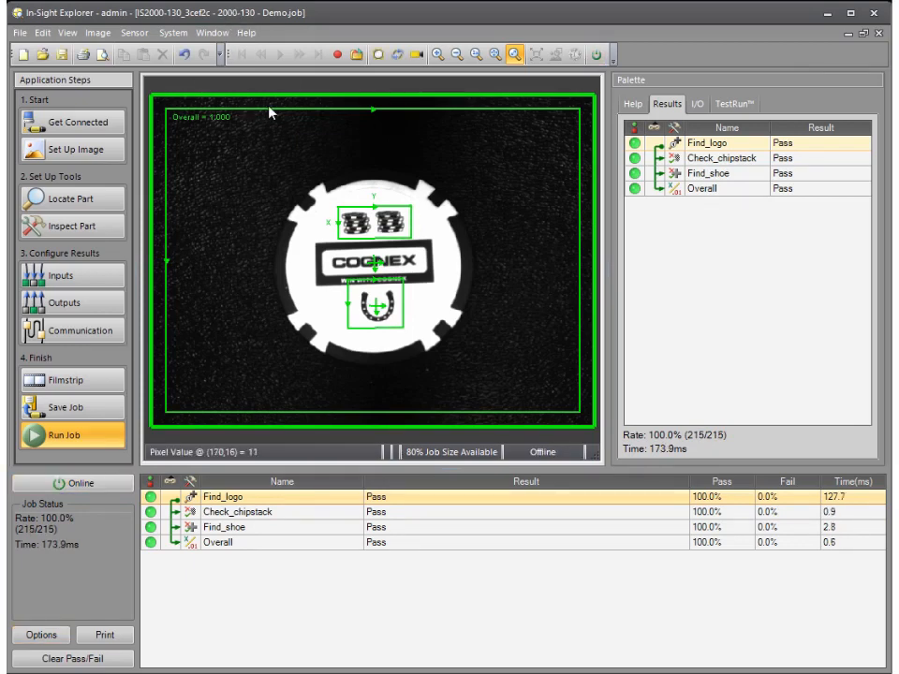
Review the filmstrip's sensor settings, including the result types available for the queue and the image save path
click(109, 383)
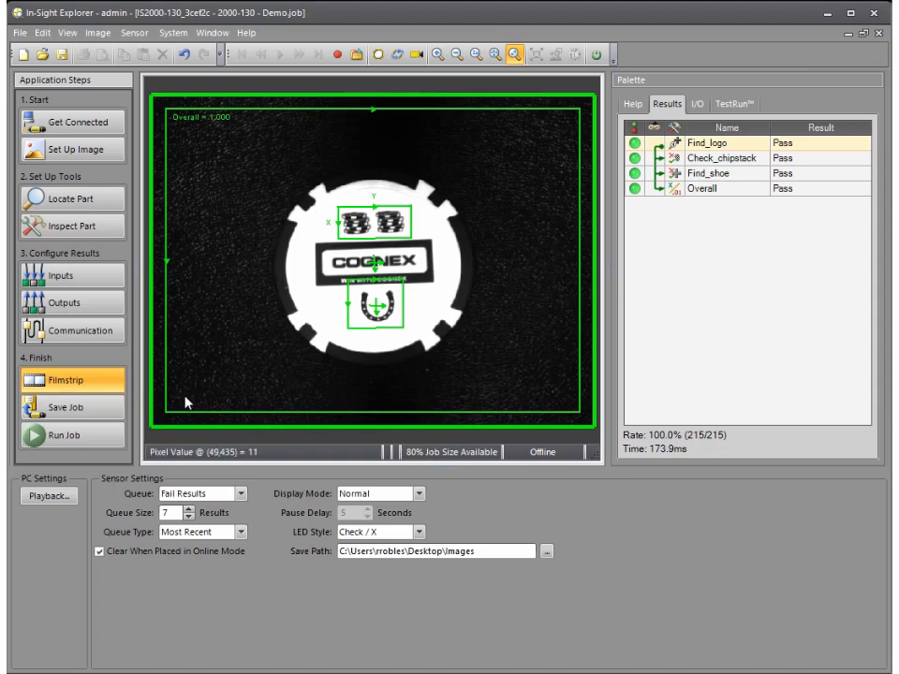
click(242, 494)
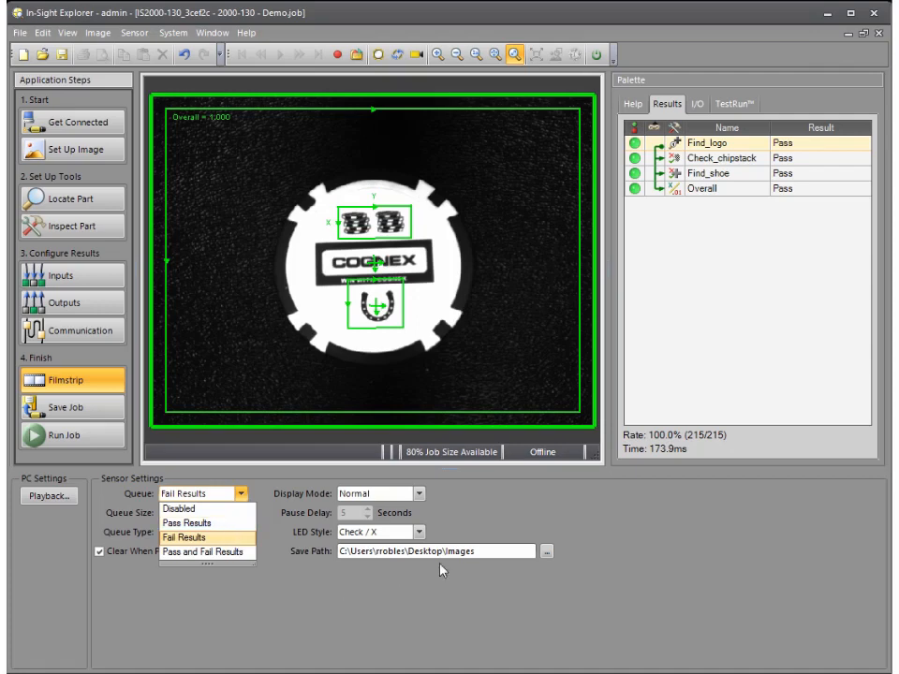
click(529, 552)
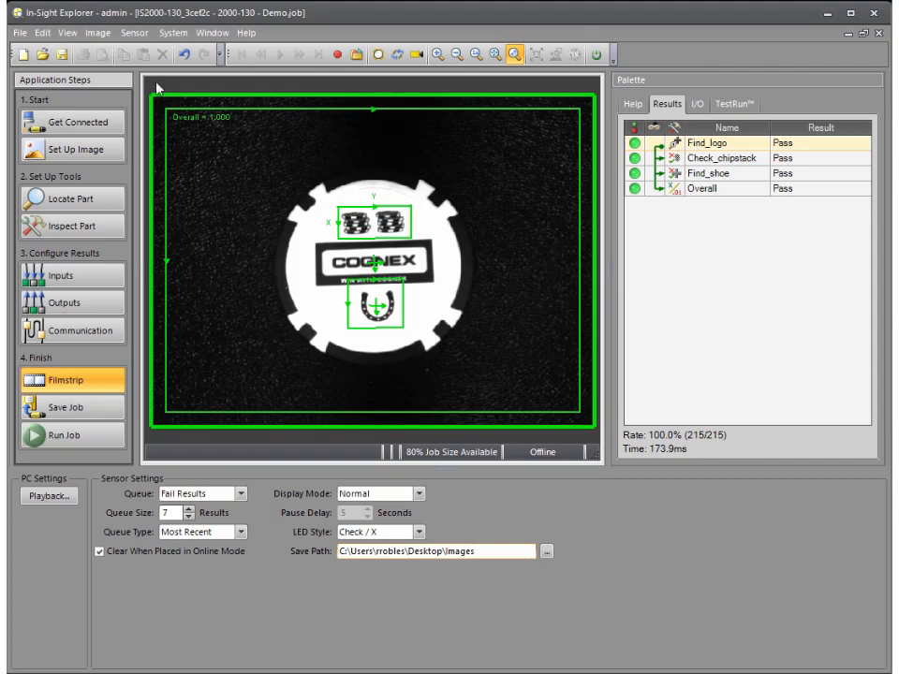
Display the filmstrip below the image and put the sensor online to collect failed results
click(69, 34)
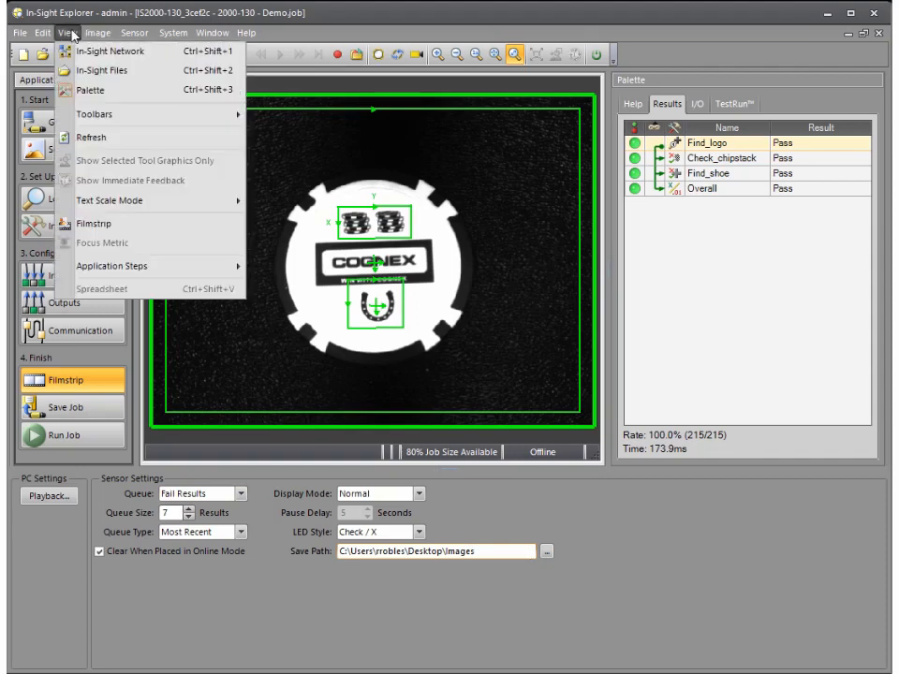
click(125, 228)
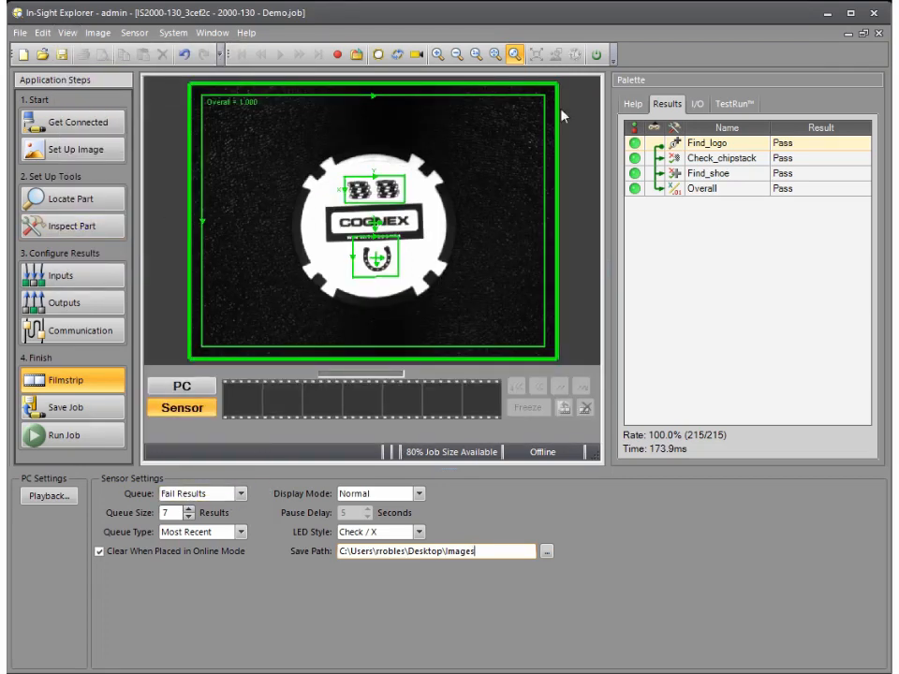
click(596, 55)
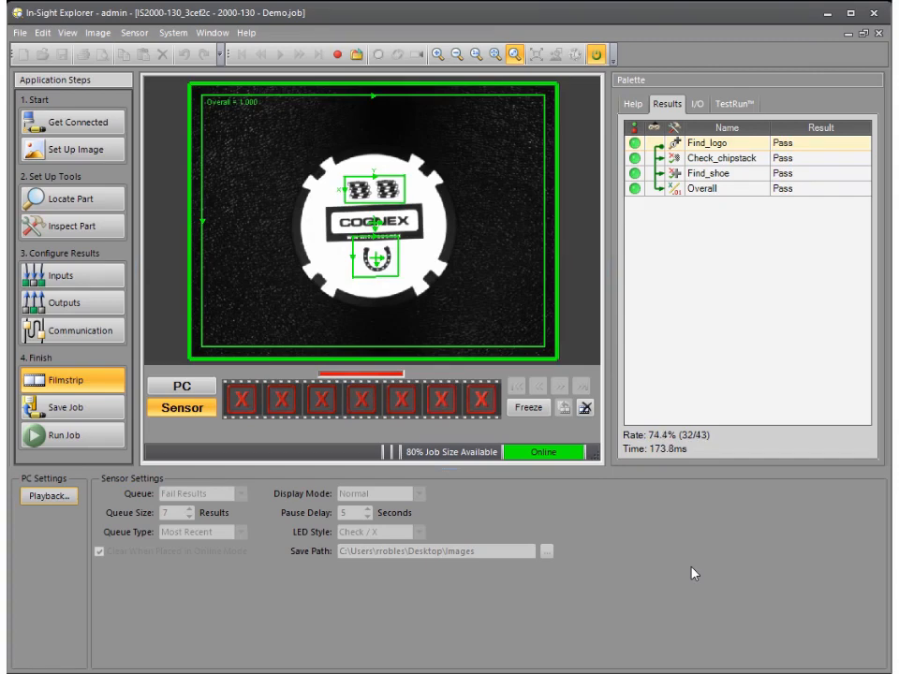
Inspect the first, second and fifth queued fail results in the sensor filmstrip, and clear the queue
click(243, 401)
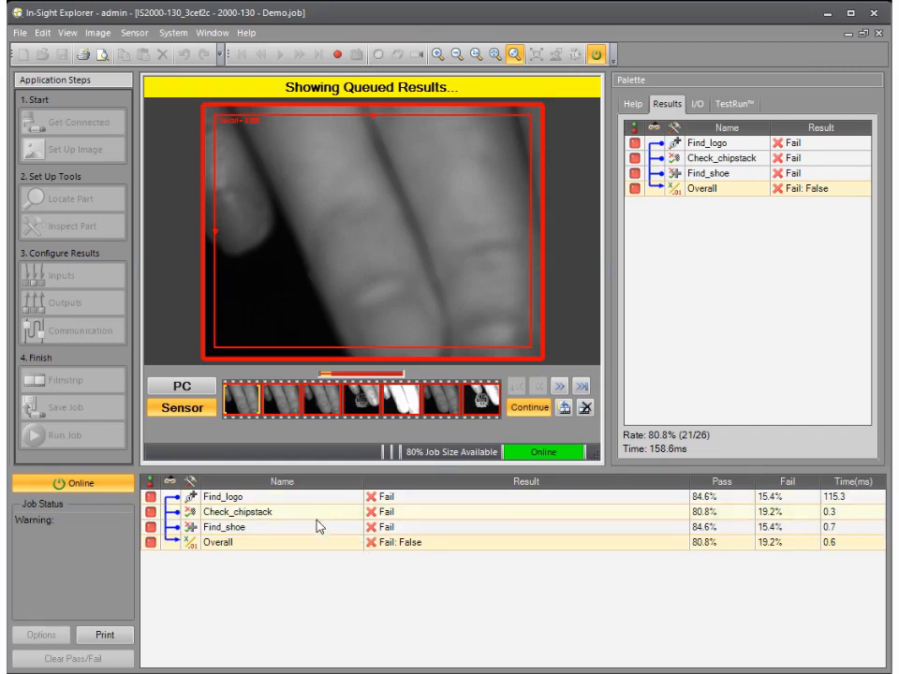
click(284, 403)
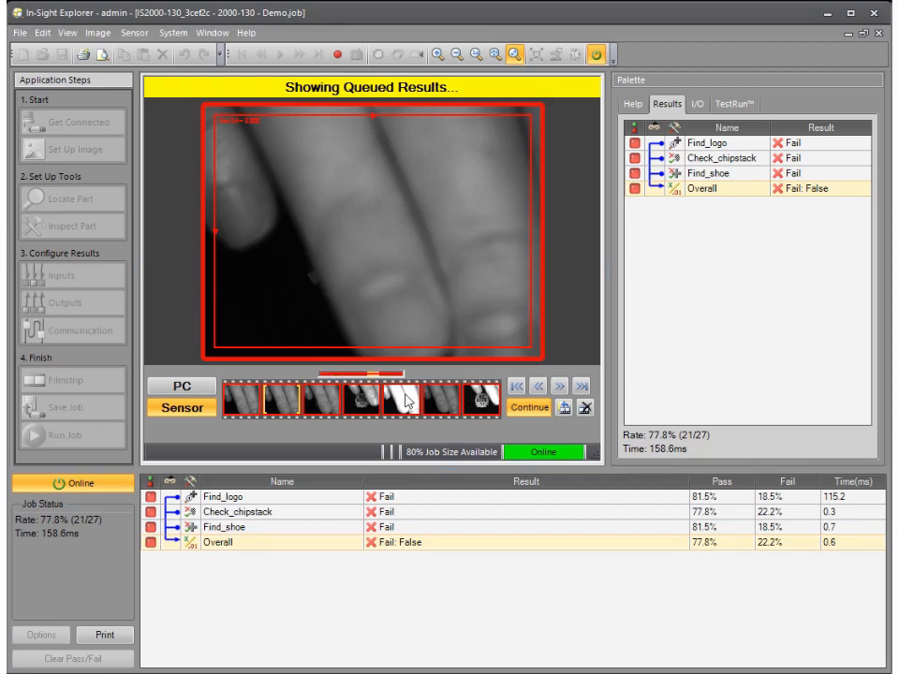
click(402, 399)
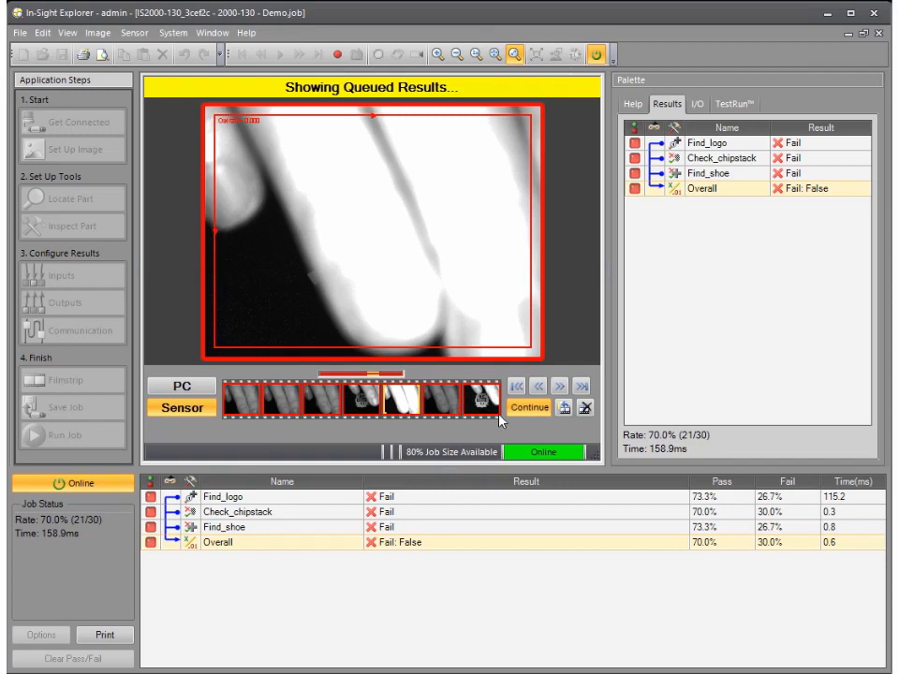
click(585, 409)
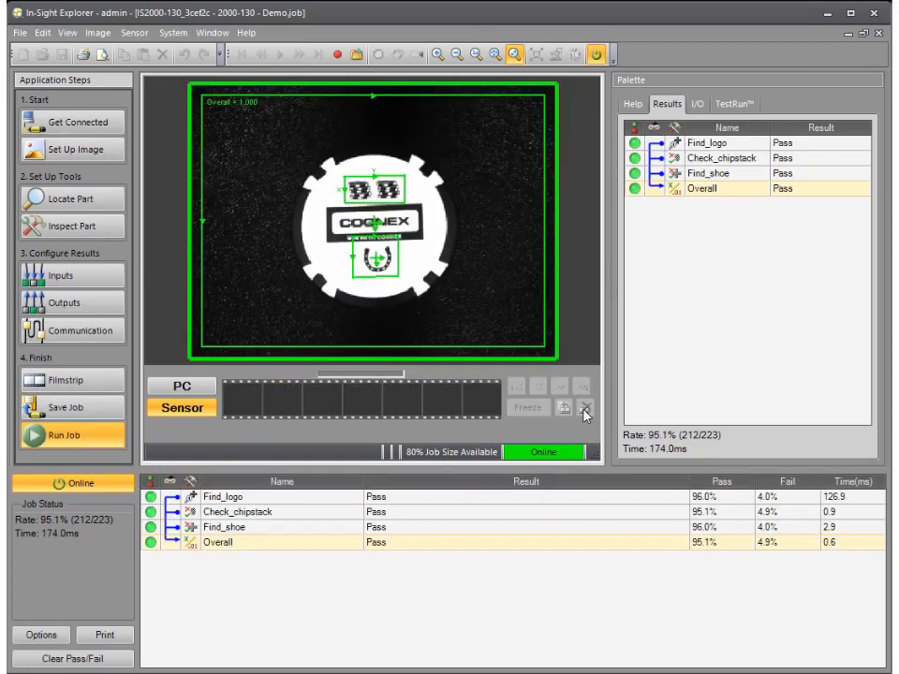